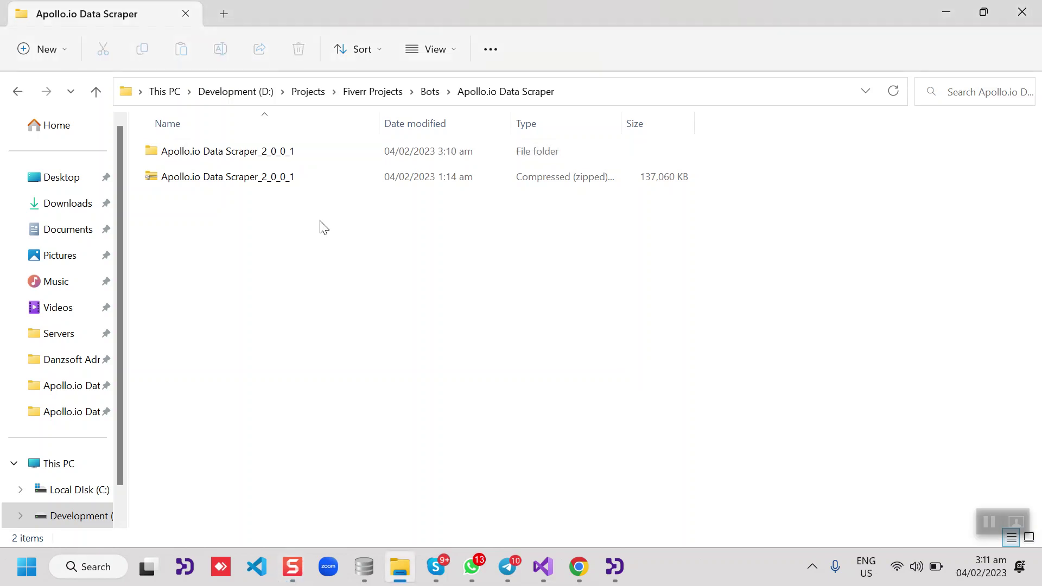
Open the extracted Apollo.io Data Scraper_2_0_0_1 folder and launch the Apollo.io Data Scraper application
left_click(197, 179)
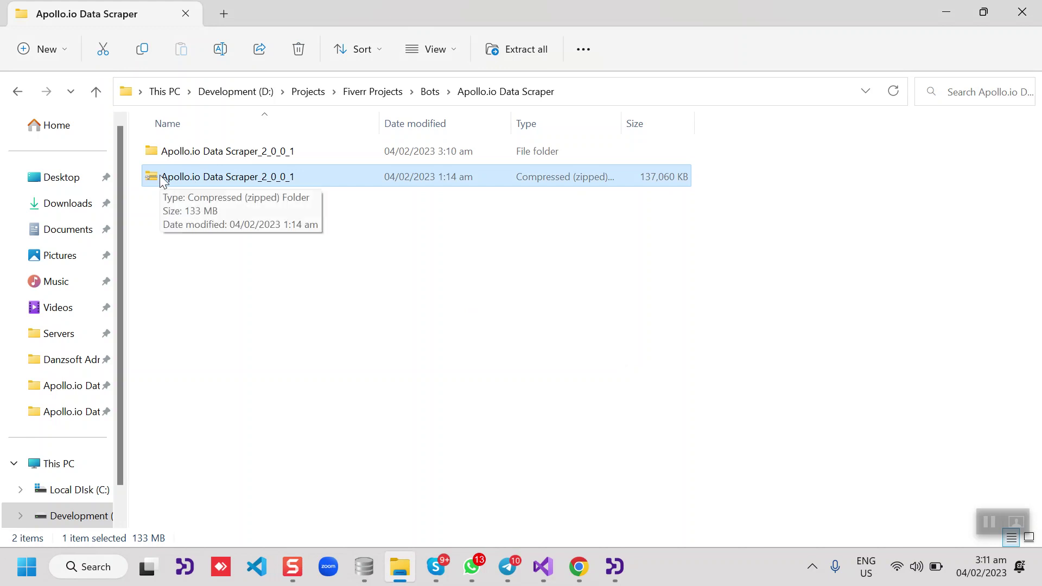
double_click(216, 153)
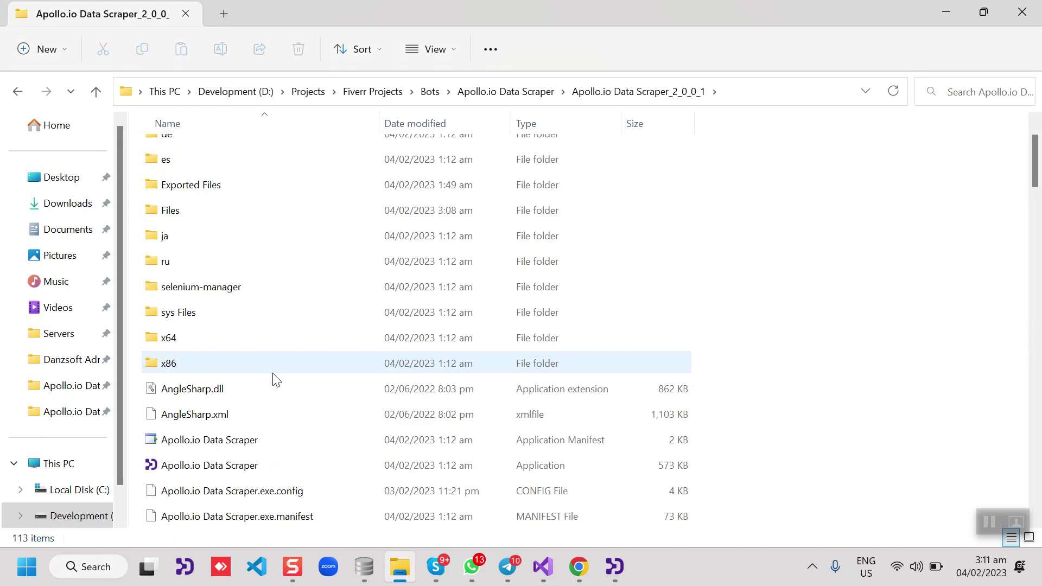
scroll(195, 340, "down", 3)
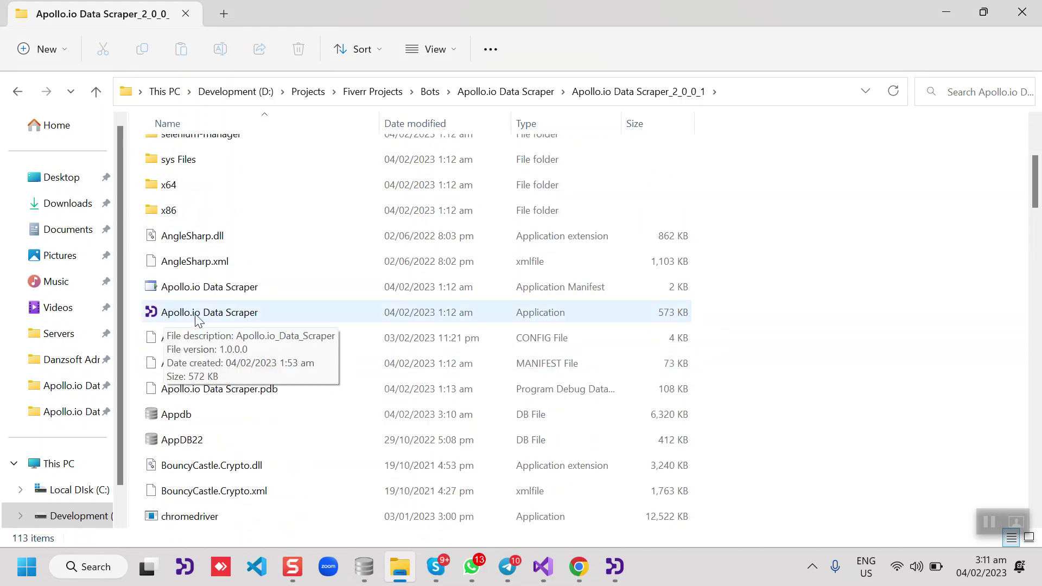
double_click(253, 318)
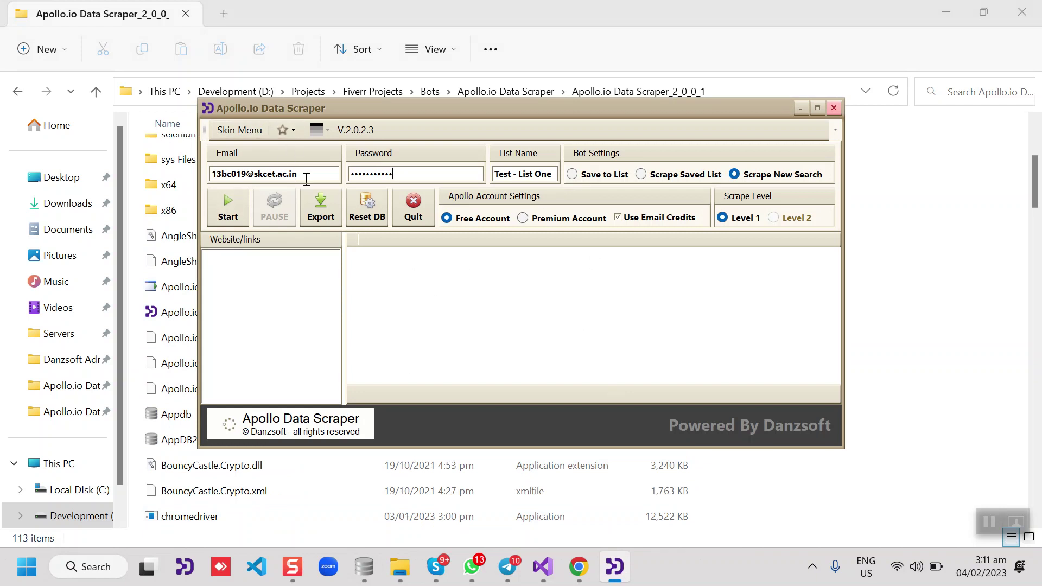
Review the login email and password, keep Use Email Credits enabled, and request a database reset
left_click_drag(306, 173, 210, 173)
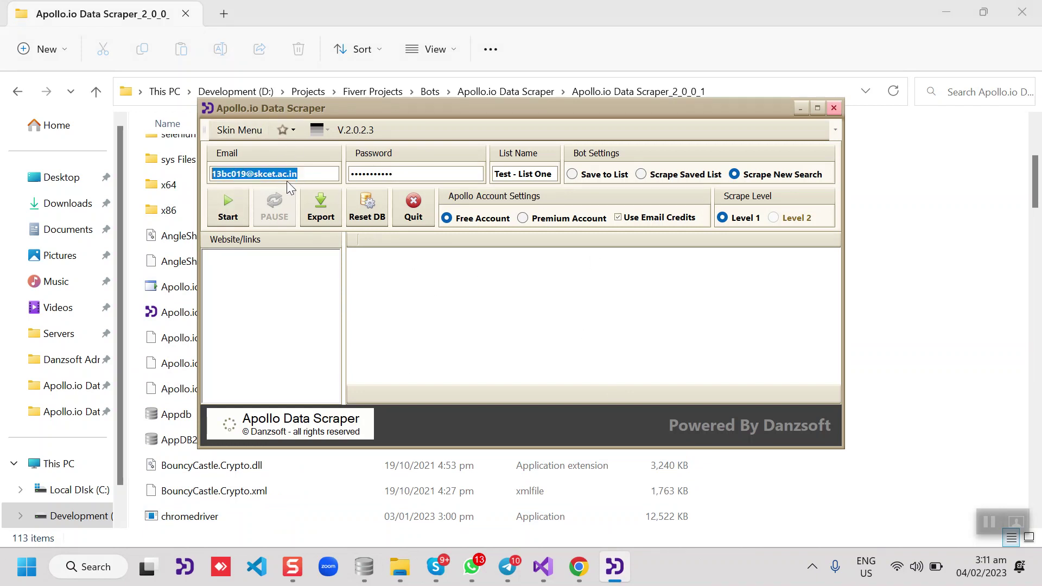
left_click(448, 173)
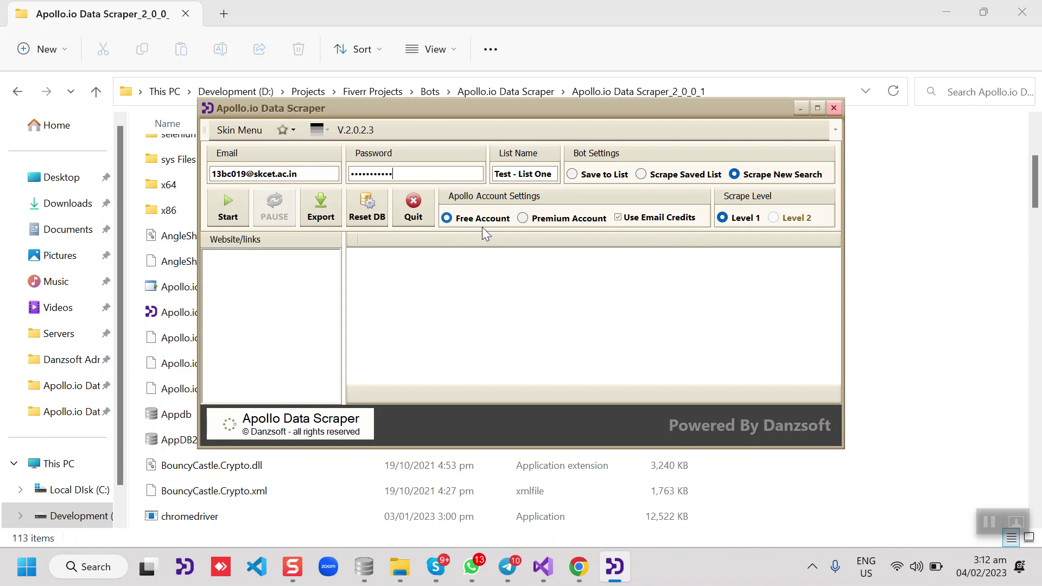
left_click(643, 219)
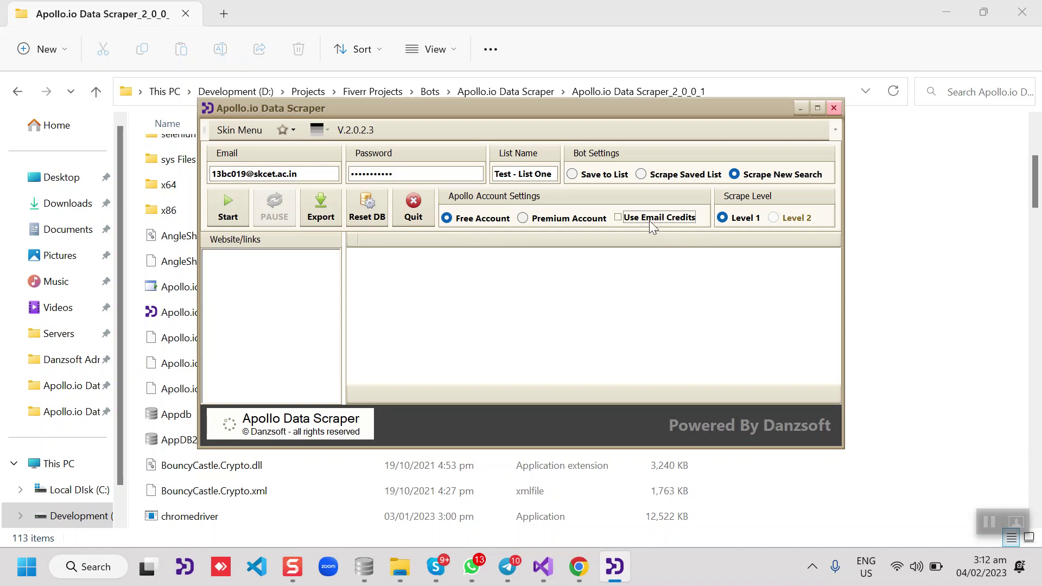
left_click(646, 220)
left_click_drag(504, 109, 581, 119)
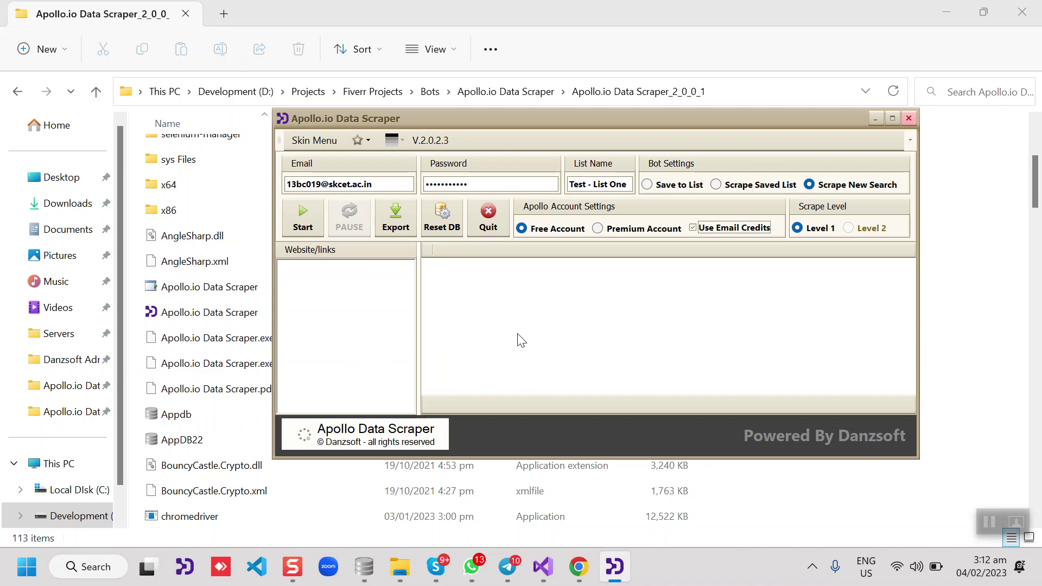
left_click(443, 227)
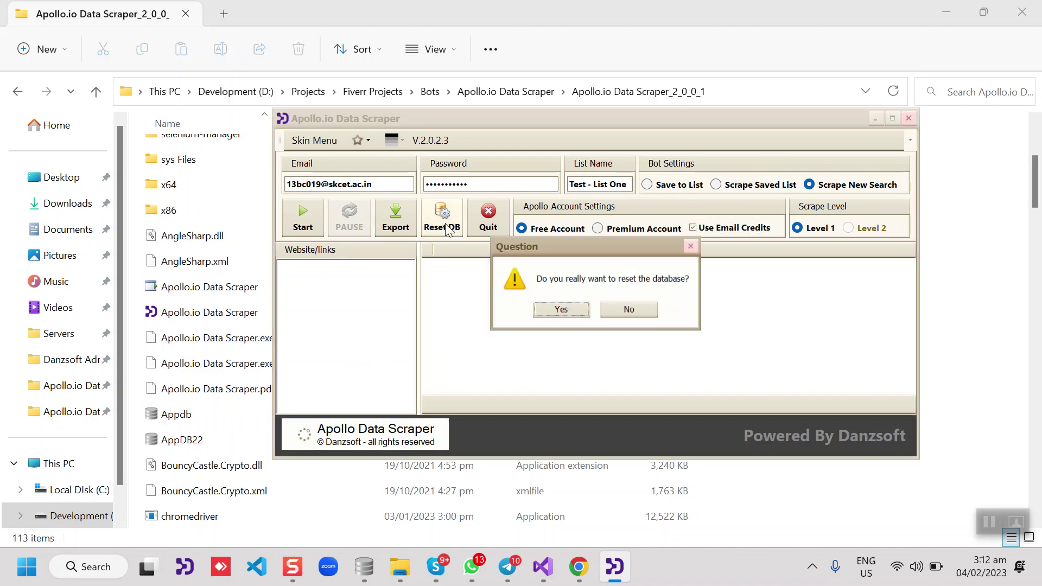
Confirm the database reset with Yes and start the scraping run
left_click(559, 311)
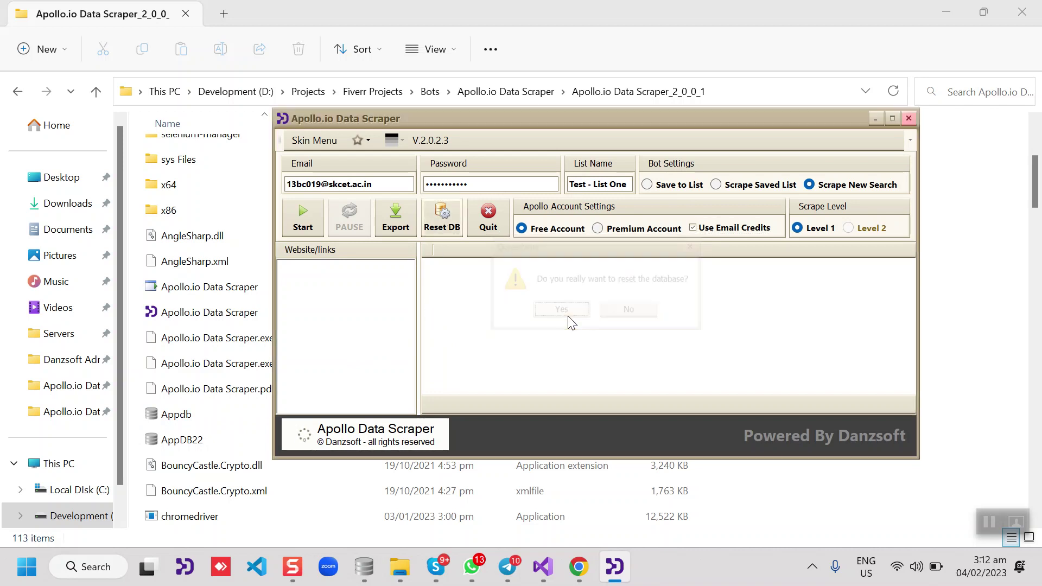
left_click(303, 220)
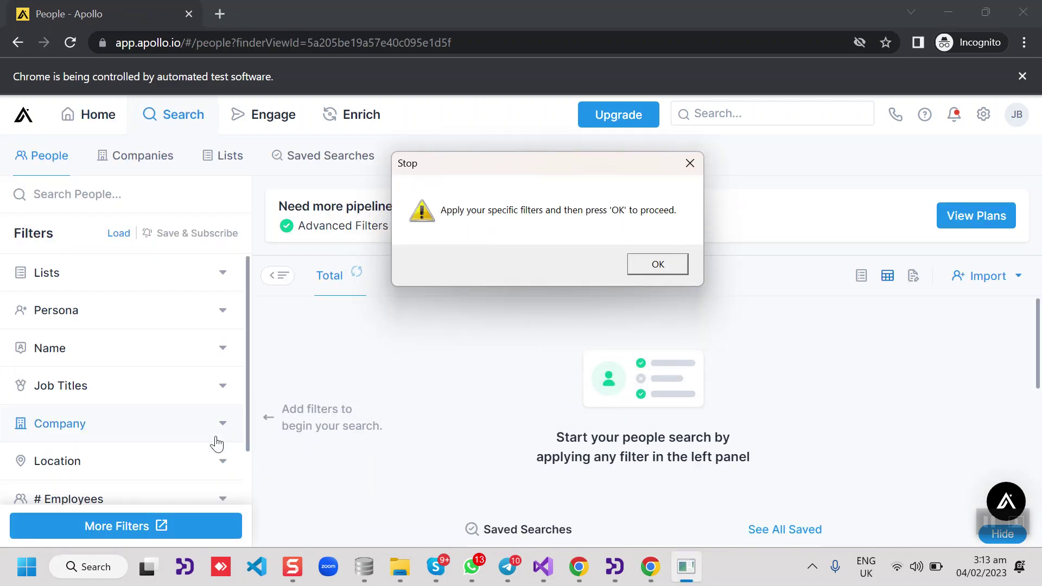
Filter Apollo People search by job title 'owner', confirm to the scraper, and return to it
left_click(154, 387)
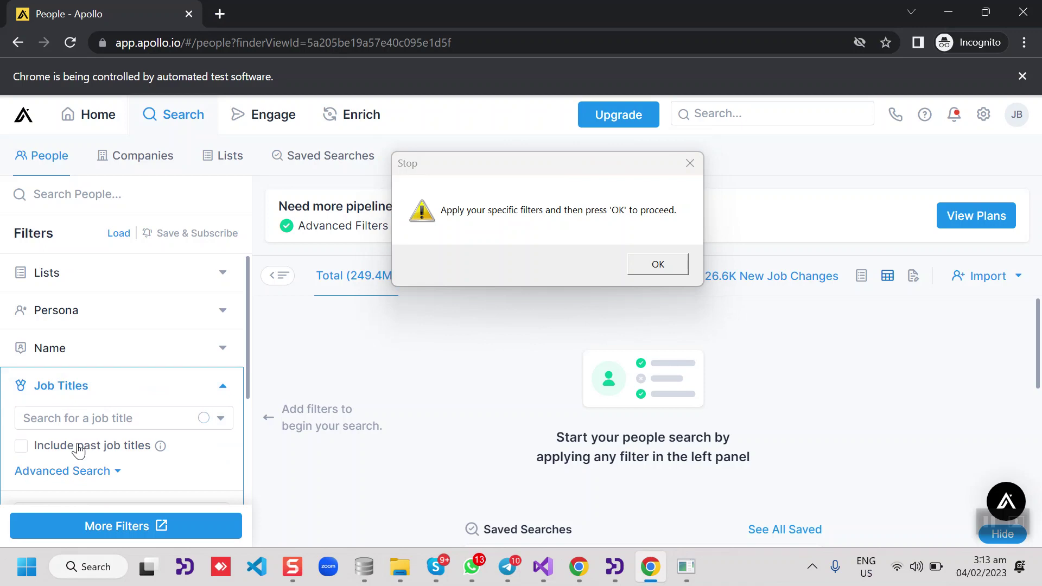
left_click(77, 417)
left_click(40, 344)
type("owner")
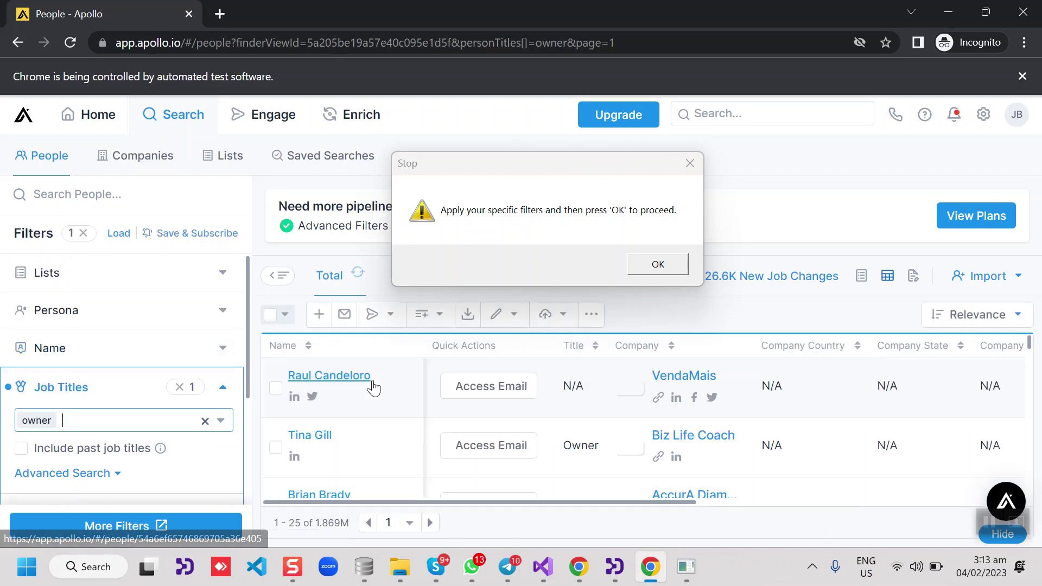
left_click(658, 265)
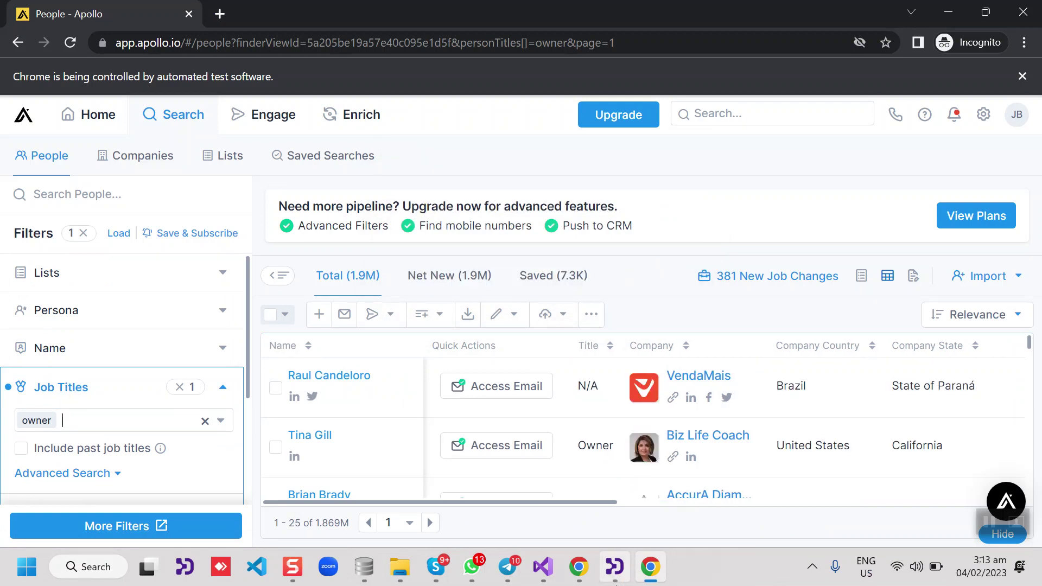
left_click(614, 567)
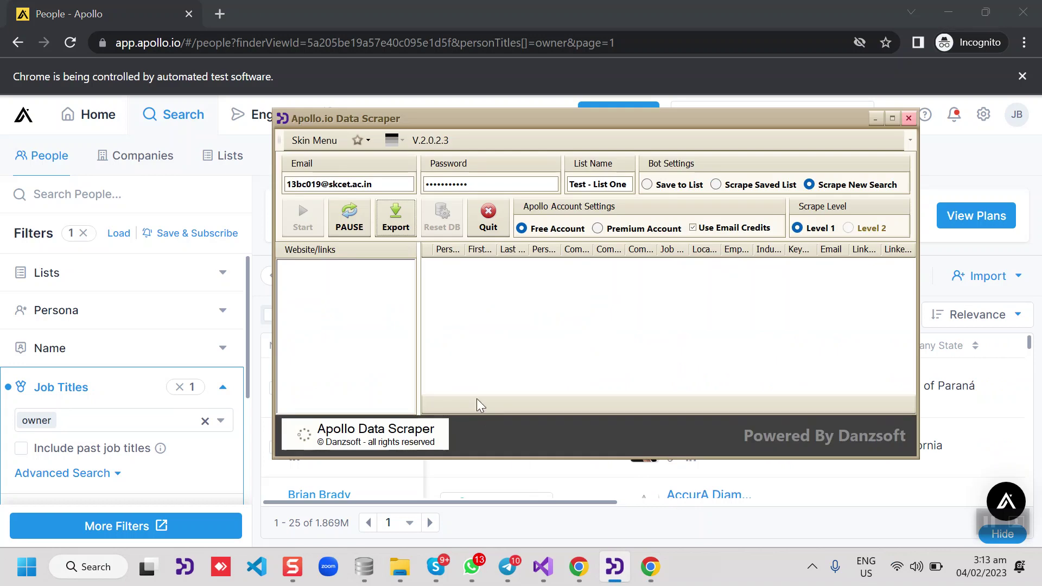
Show a Count summary in the results footer, then switch to the scraper folder
right_click(493, 405)
left_click(525, 468)
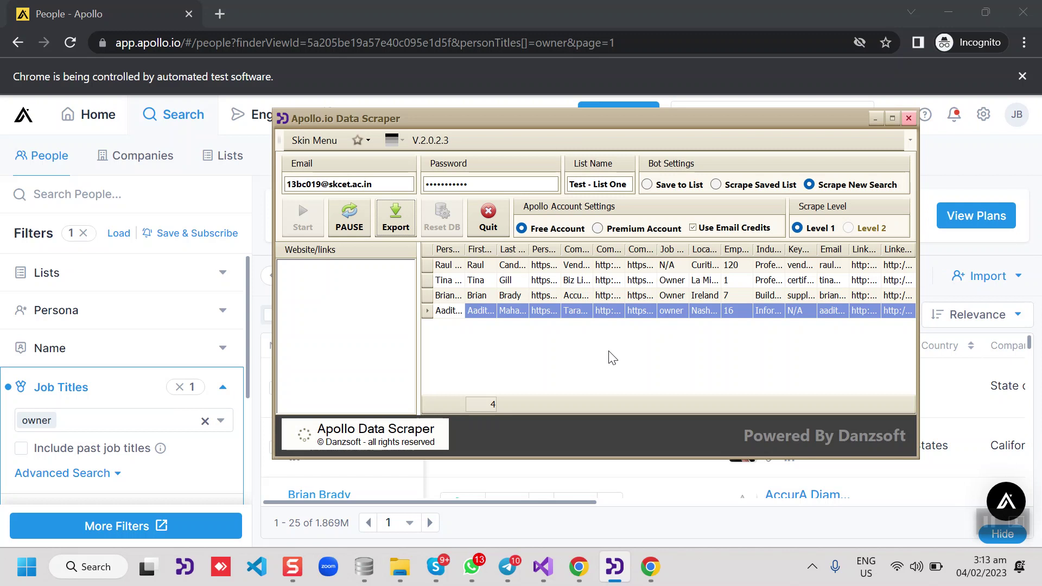
left_click(399, 567)
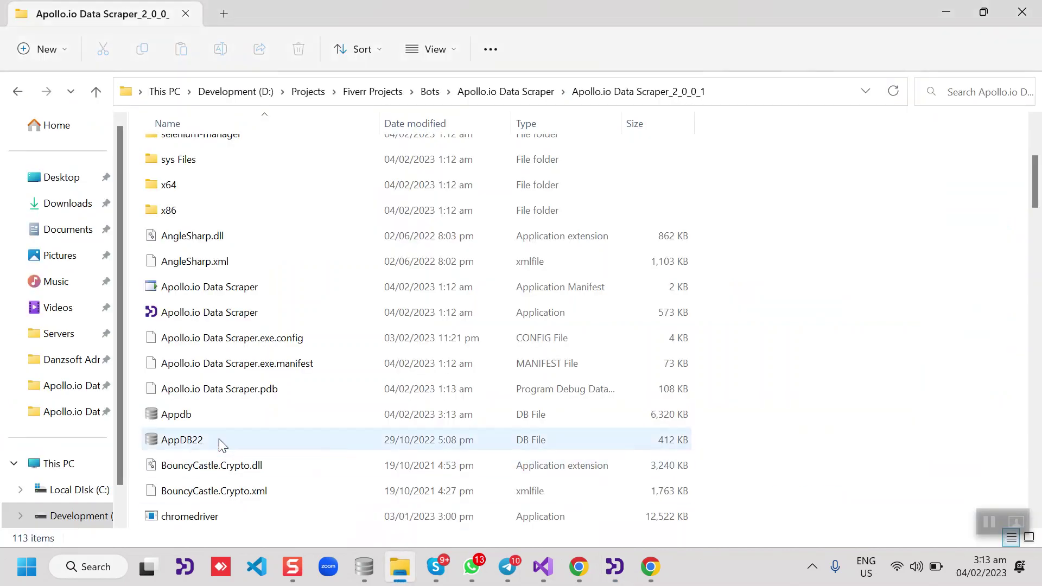
Open Appdb in DB Browser and refresh Table_1 in Browse Data, then return to the scraper
left_click(185, 418)
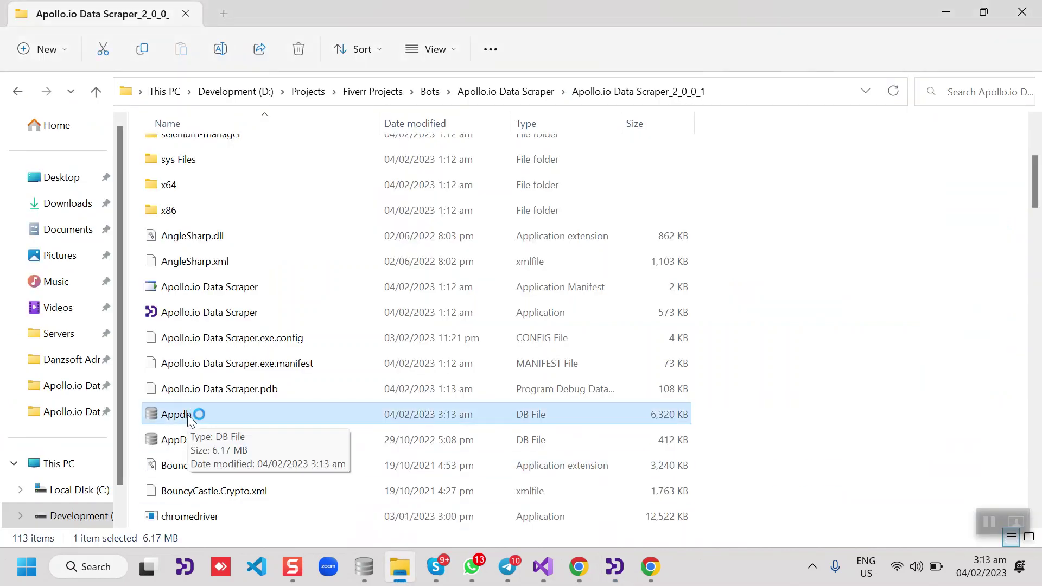
double_click(190, 417)
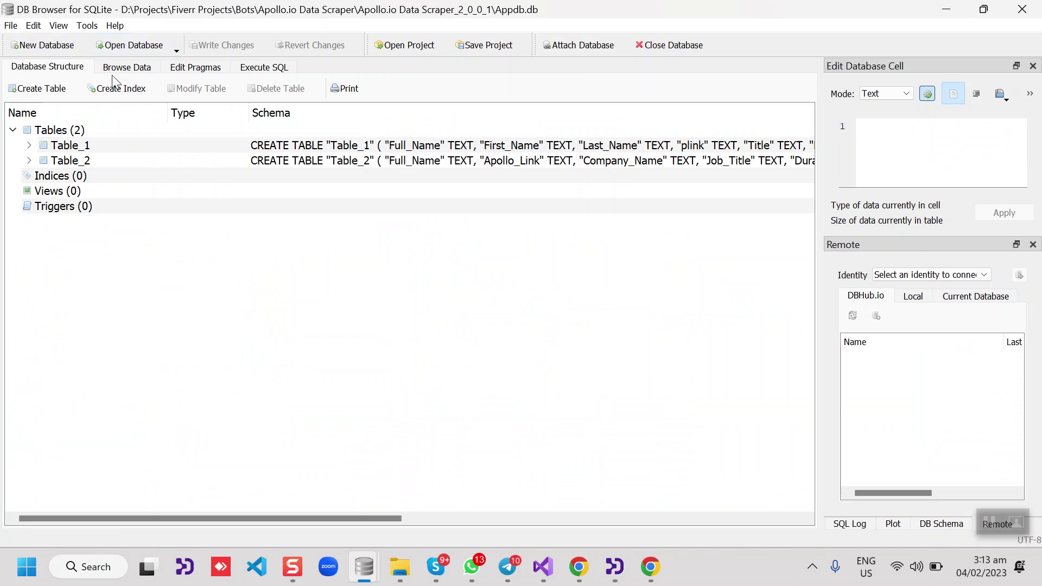
left_click(126, 67)
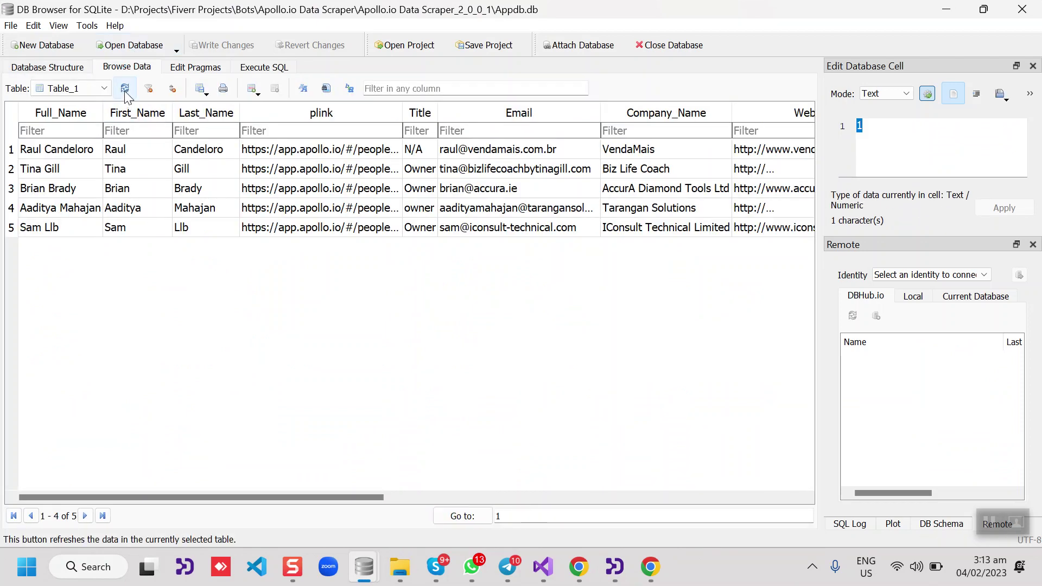
left_click(125, 88)
left_click(125, 88)
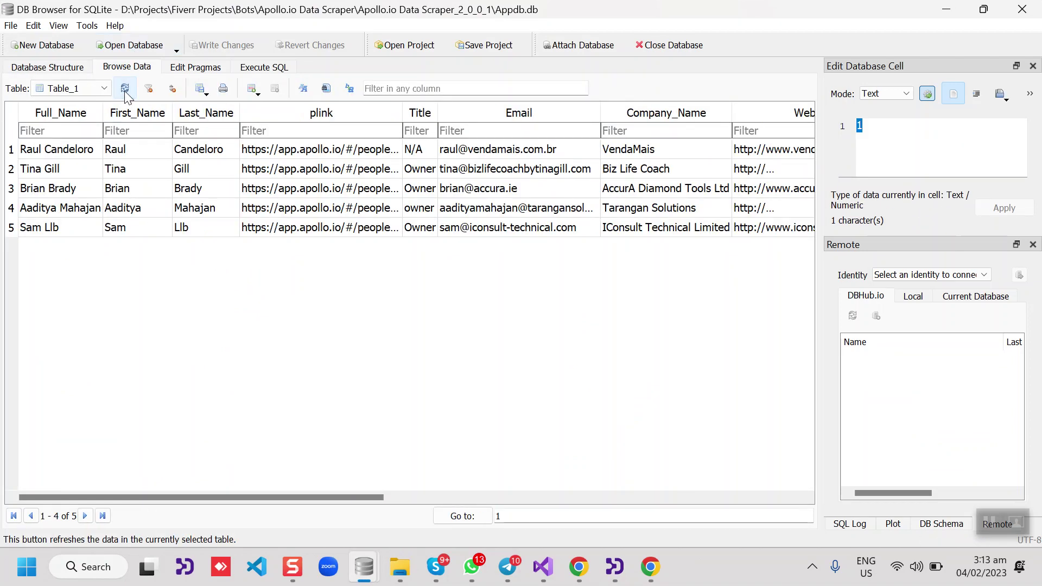
left_click(650, 566)
left_click(615, 566)
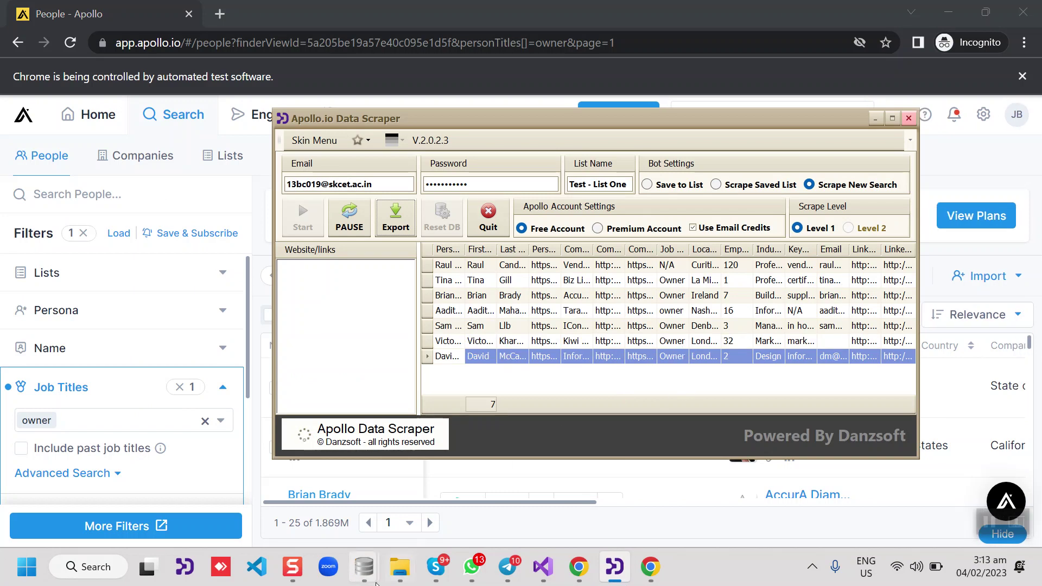
Close a duplicate DB Browser window, refresh Table_1 in Appdb, and minimize DB Browser
left_click(363, 566)
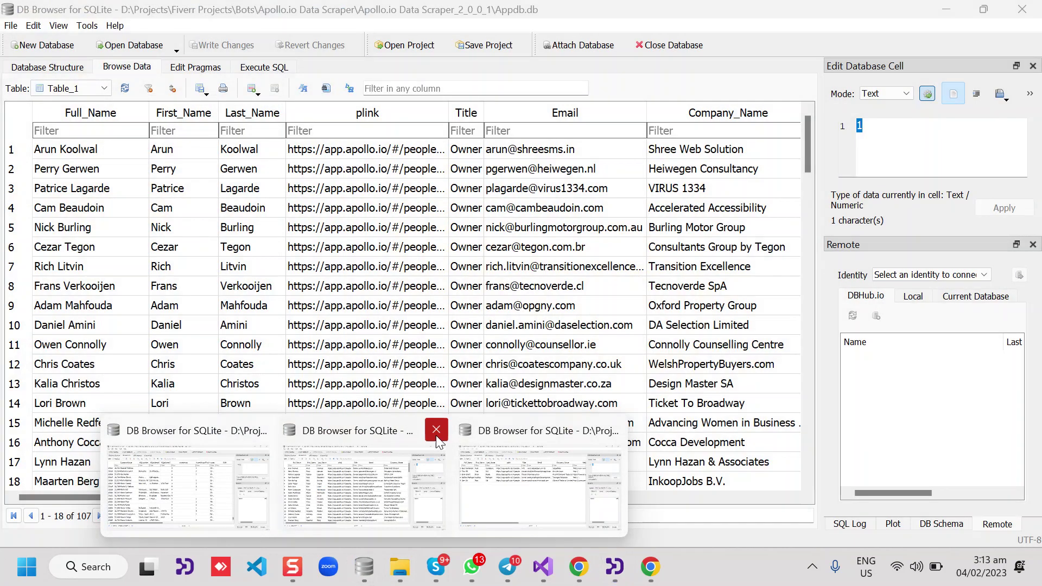
left_click(611, 430)
left_click(415, 488)
left_click(124, 88)
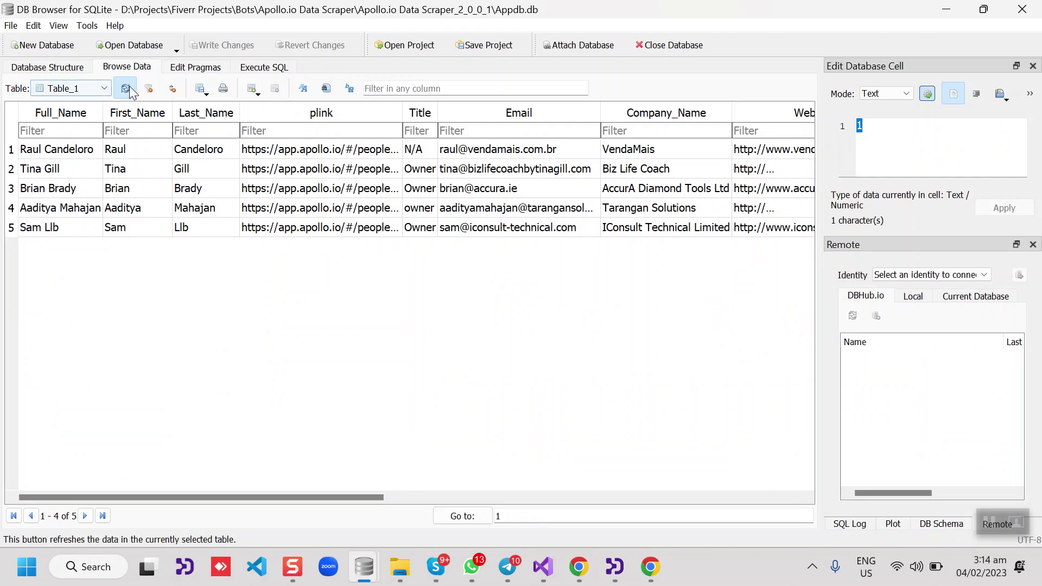
left_click(124, 88)
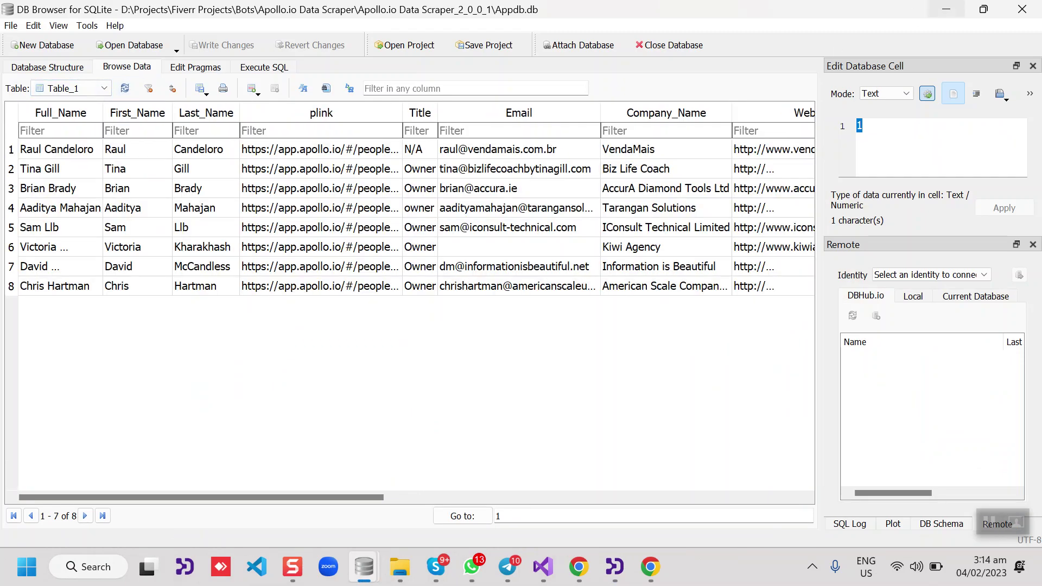
left_click(946, 9)
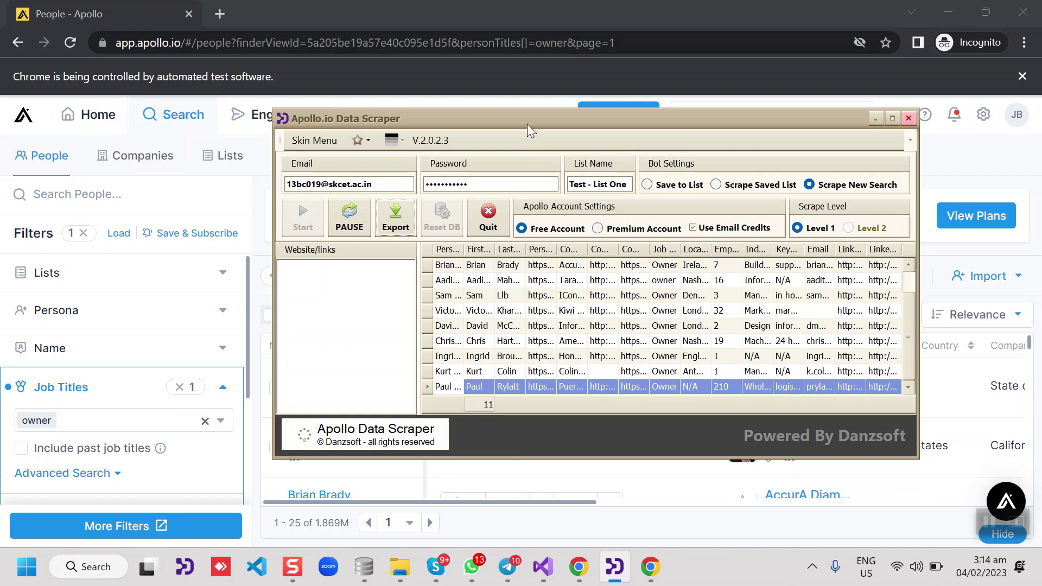
Reposition the scraper window over the Apollo owner results as scraping reaches page 4
left_click_drag(527, 123, 586, 156)
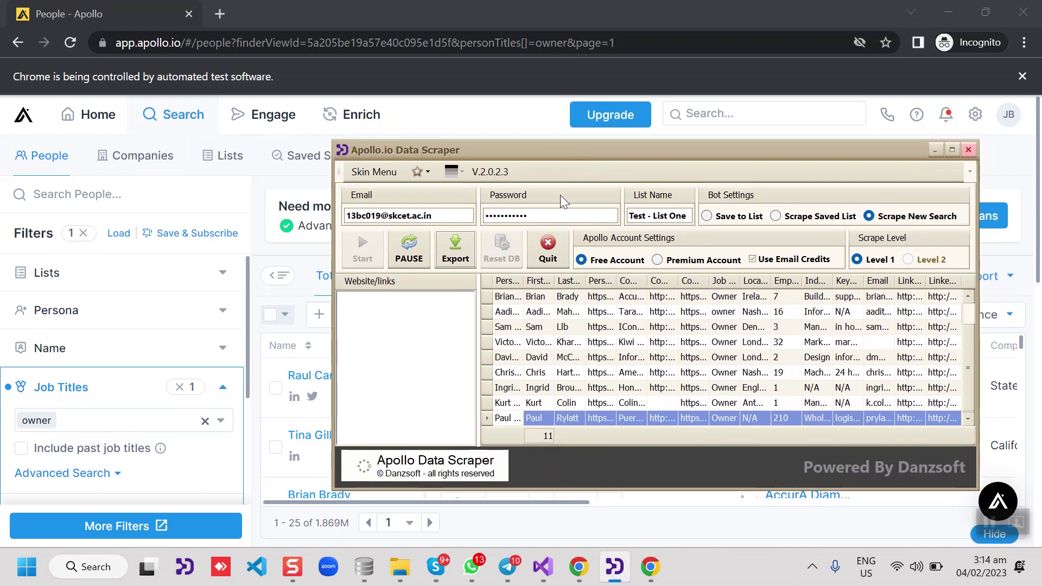
left_click(561, 199)
mouse_move(364, 566)
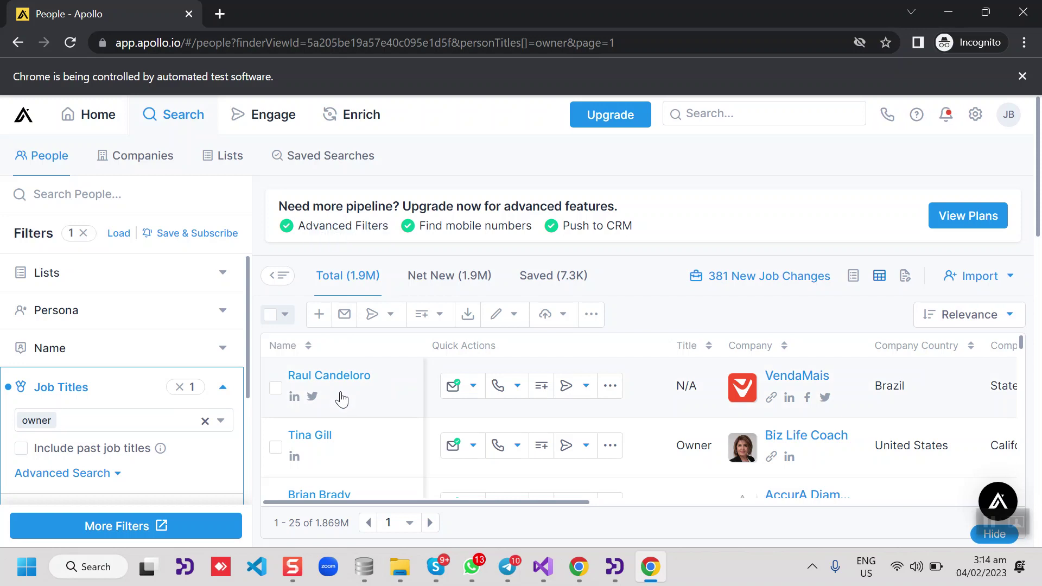
left_click(614, 567)
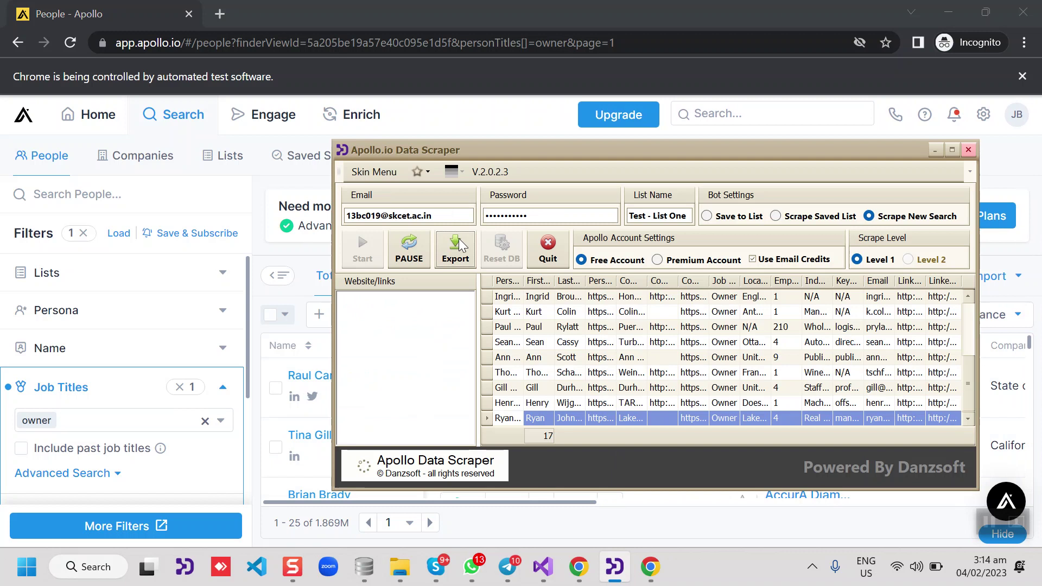
left_click_drag(502, 150, 552, 149)
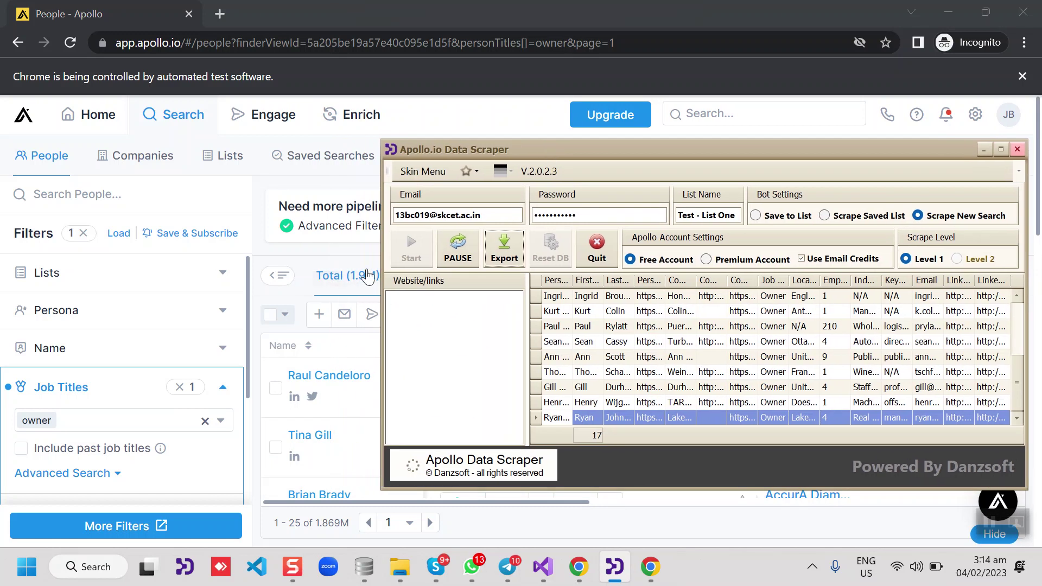
left_click(403, 15)
mouse_move(348, 275)
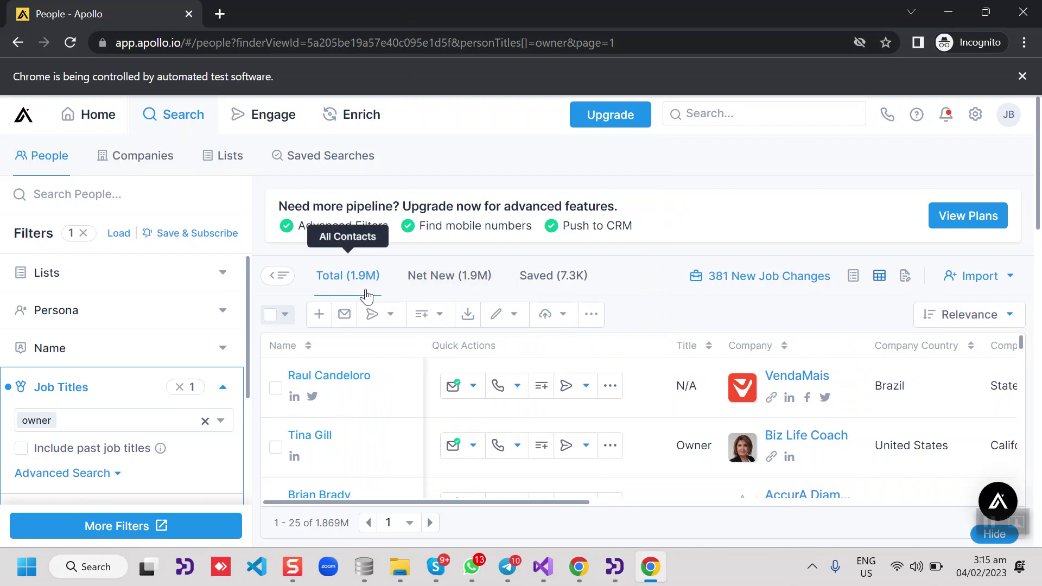
left_click(615, 566)
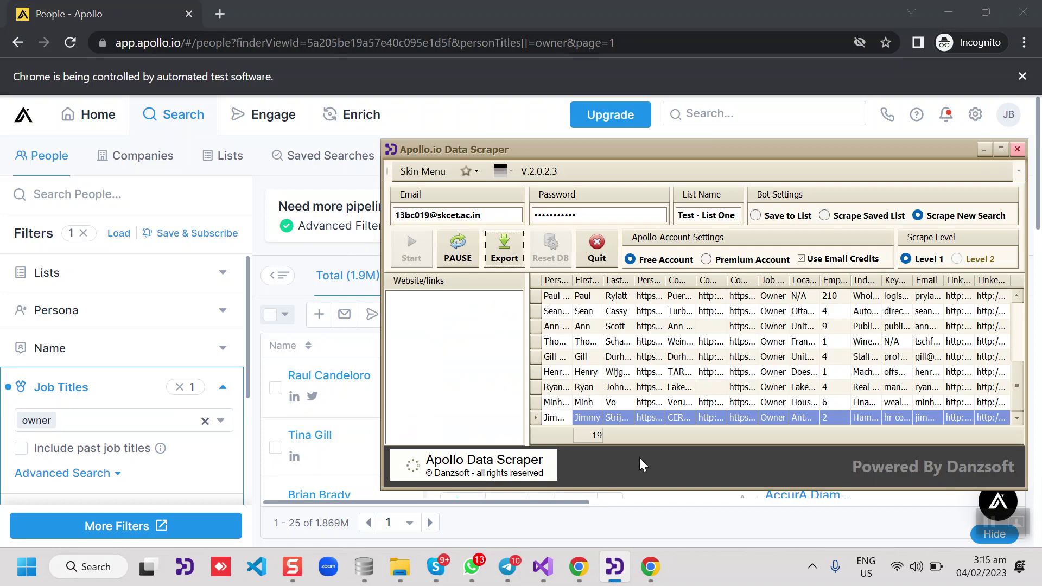
left_click_drag(706, 153, 601, 132)
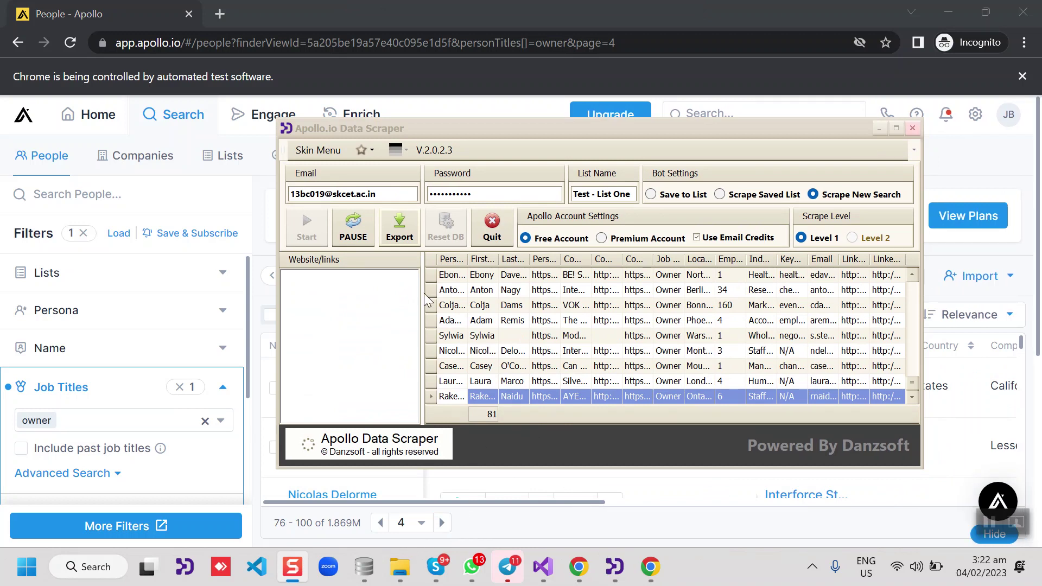
Export the scraped contacts as .XLSX, answer the completion prompt, and close export settings
left_click(399, 228)
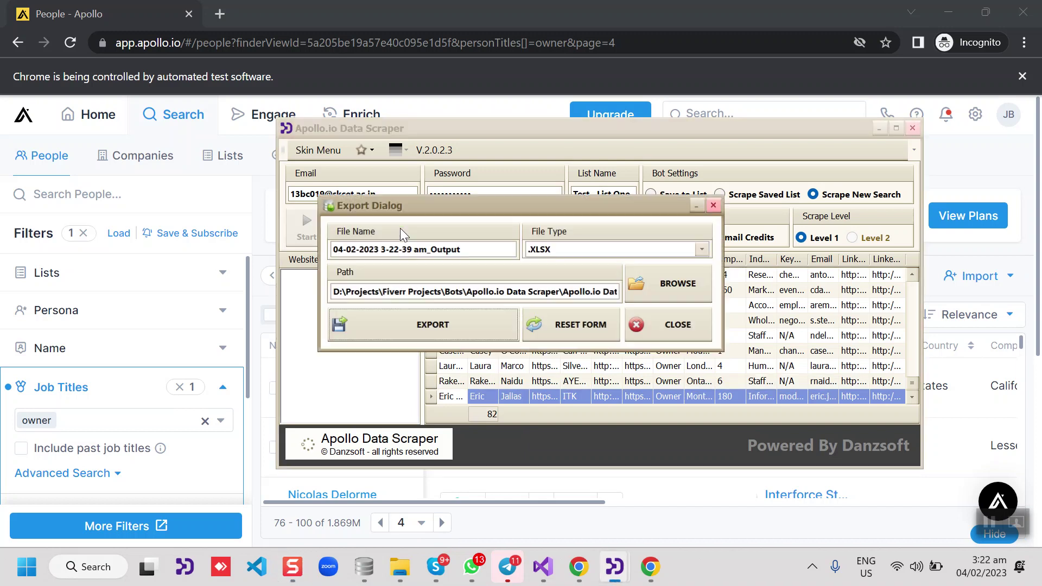
left_click(701, 249)
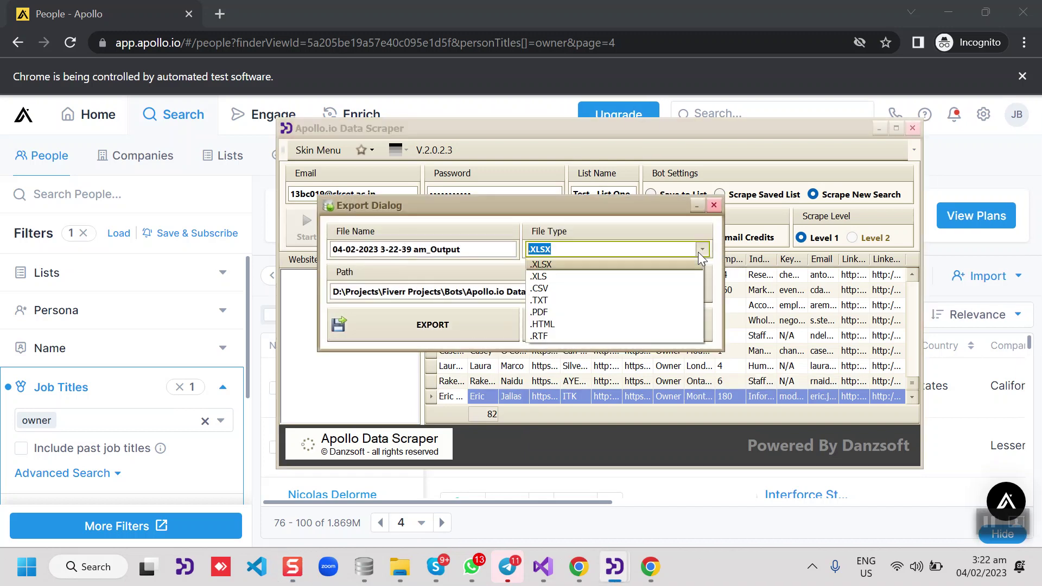
left_click(568, 265)
left_click(458, 325)
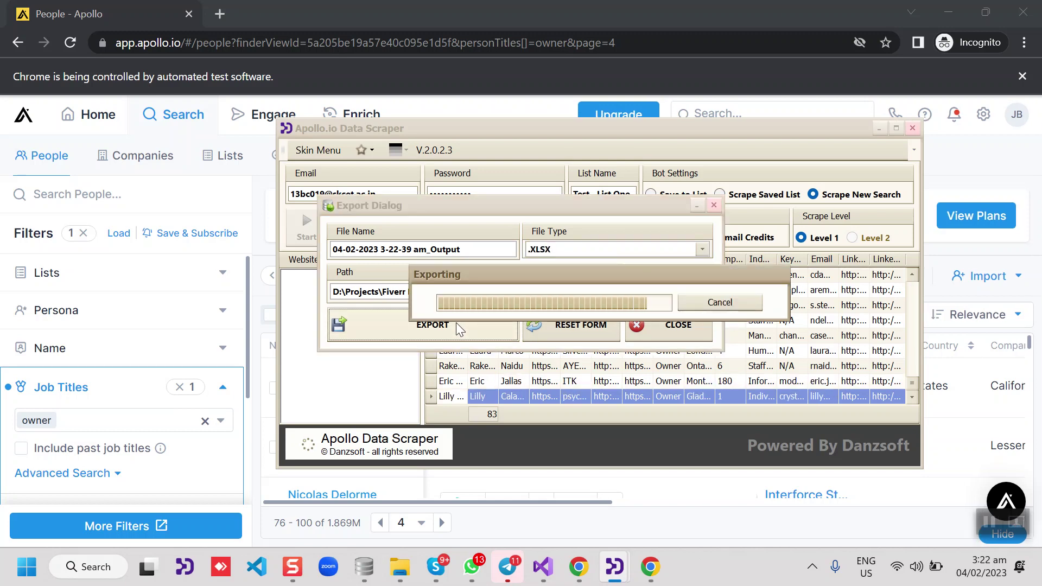
left_click(485, 300)
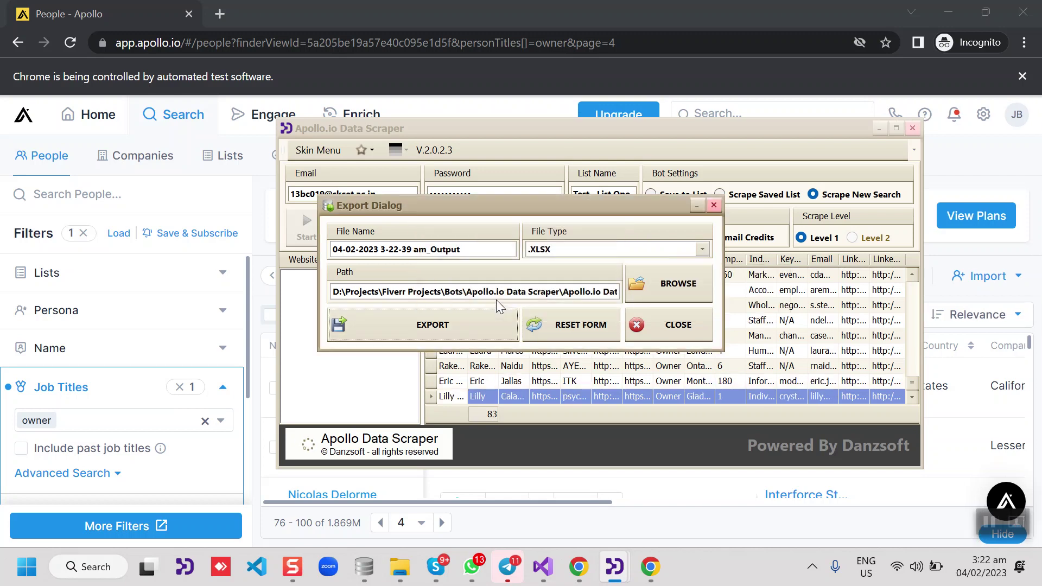
left_click(678, 325)
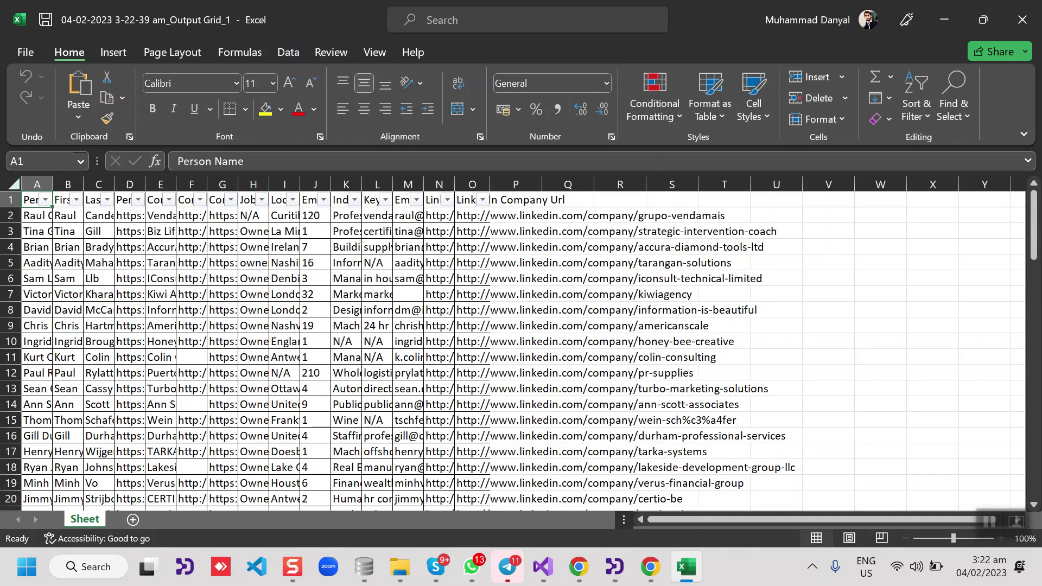
Select the whole sheet, AutoFit every column, and fill header row 1 yellow
left_click(13, 186)
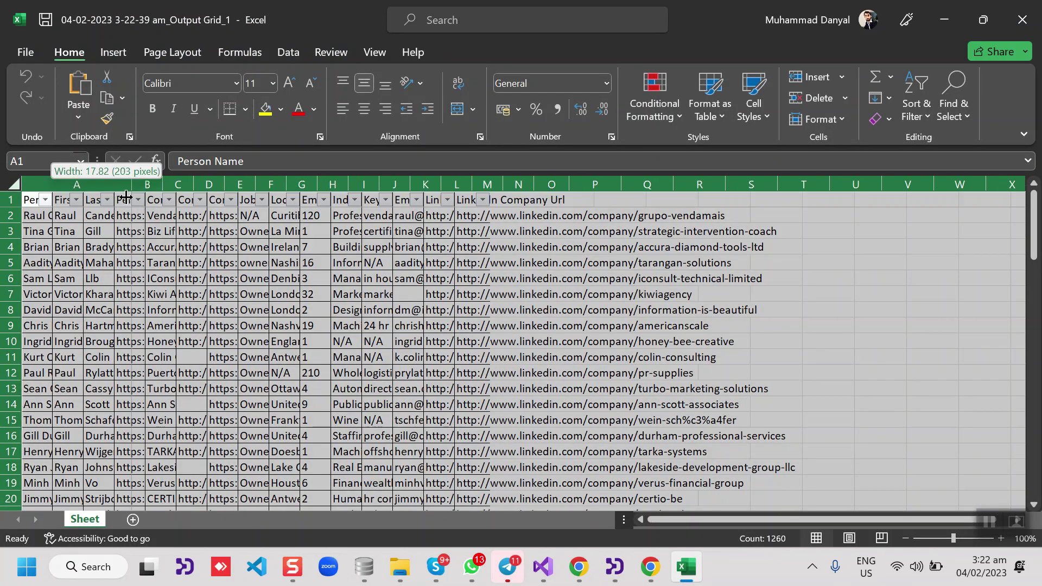
double_click(55, 184)
left_click(12, 200)
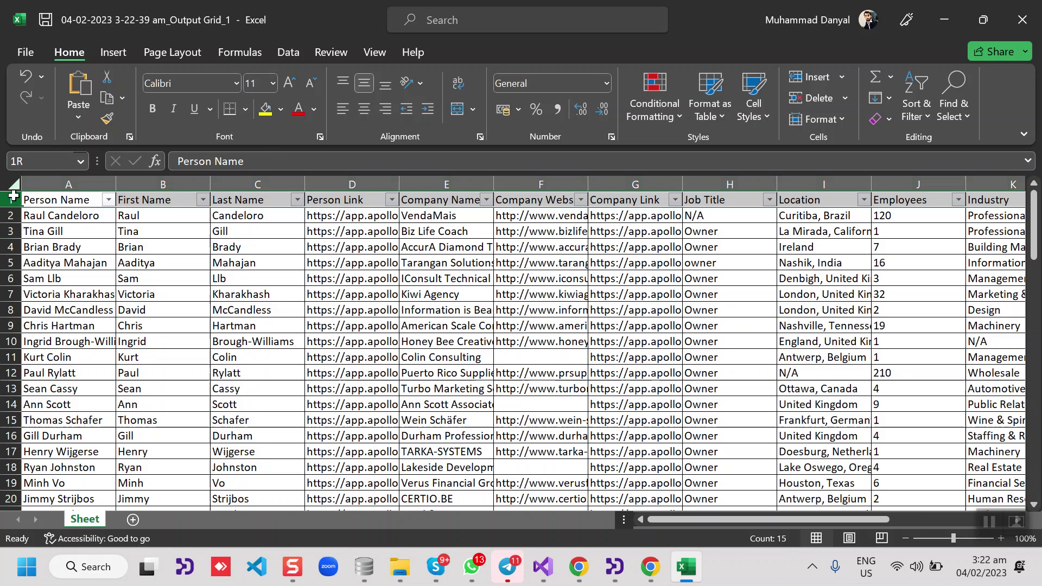
left_click(265, 110)
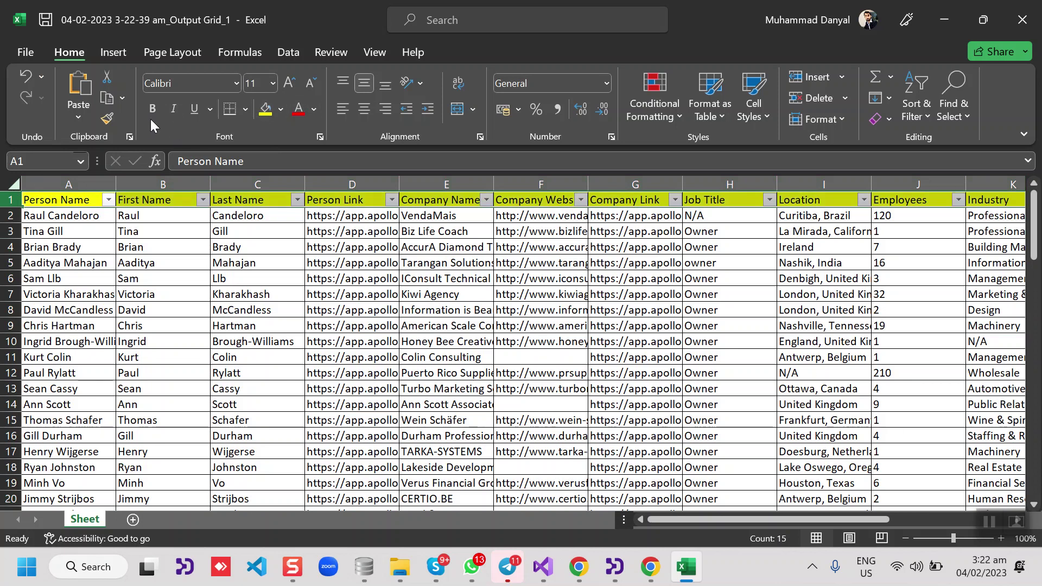
Check the exported names, person links, company names, websites and company links in rows 2-5
left_click(73, 262)
left_click(77, 218)
left_click(159, 219)
left_click(245, 235)
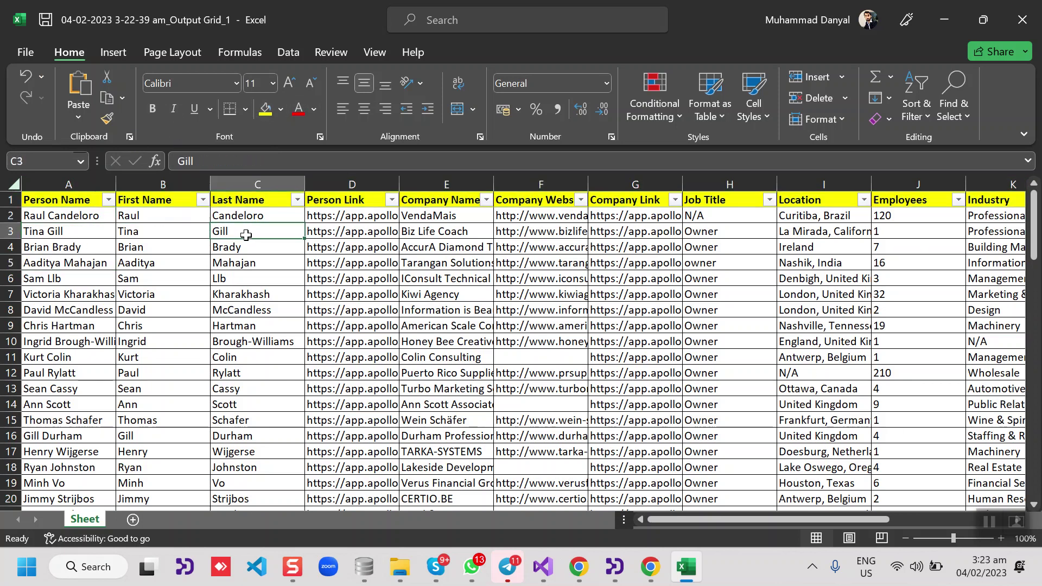
left_click(372, 219)
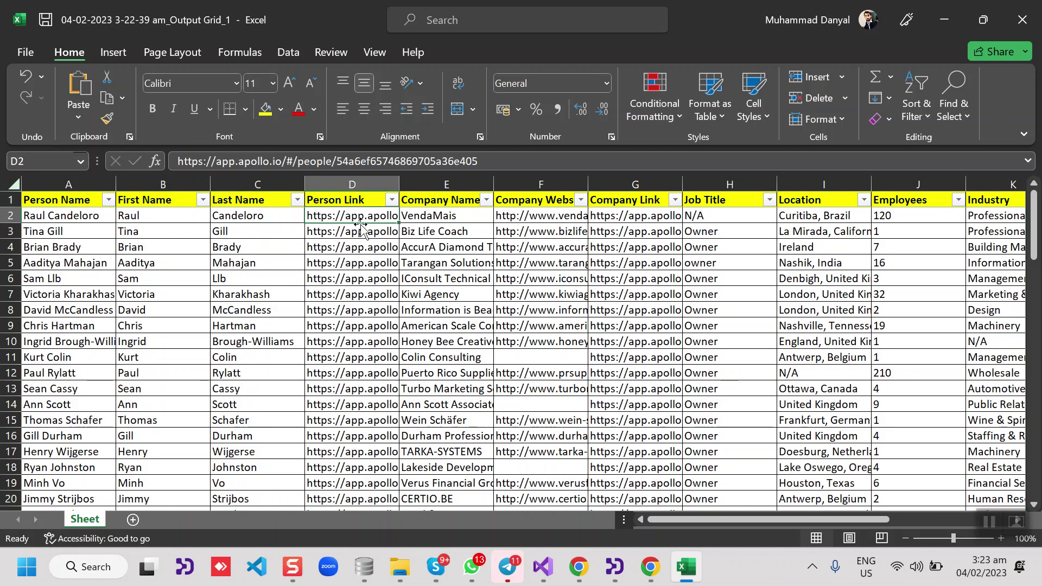
left_click(444, 231)
left_click(523, 230)
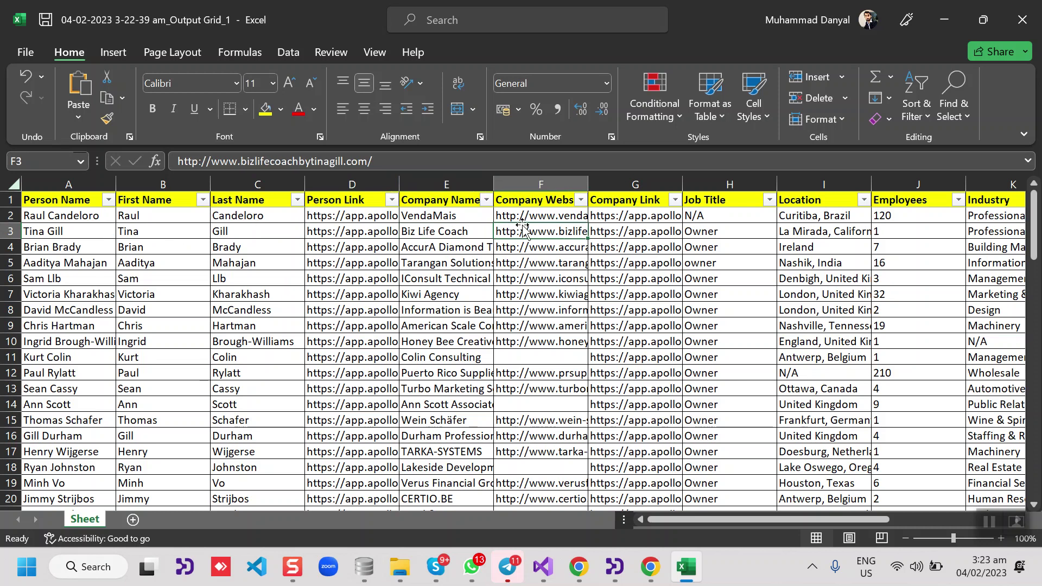
left_click(661, 231)
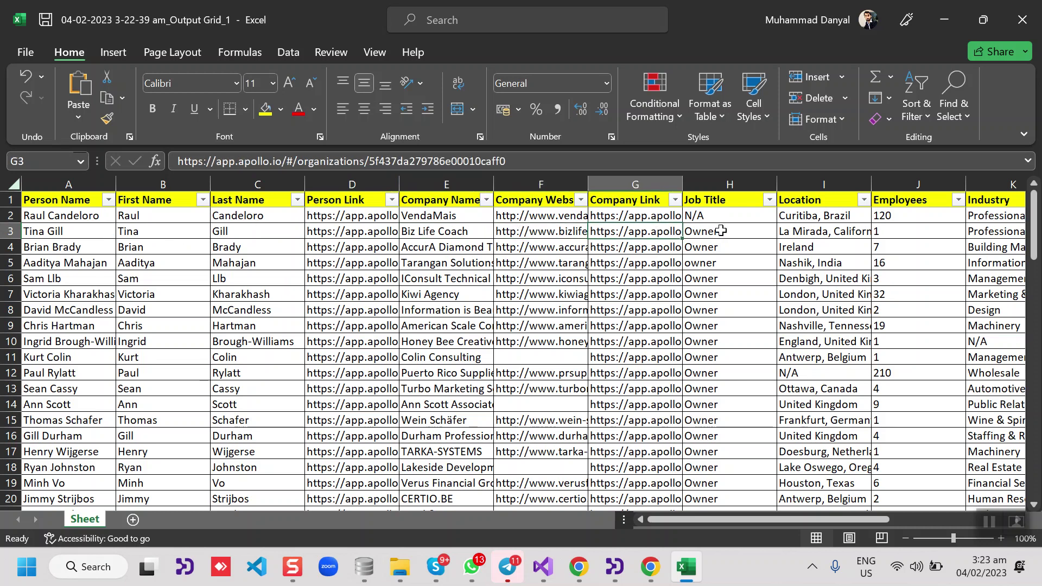
Check the exported job titles, locations (I4:I9), employee counts (J5:J13) and industries
left_click_drag(721, 231, 725, 374)
left_click_drag(814, 247, 827, 326)
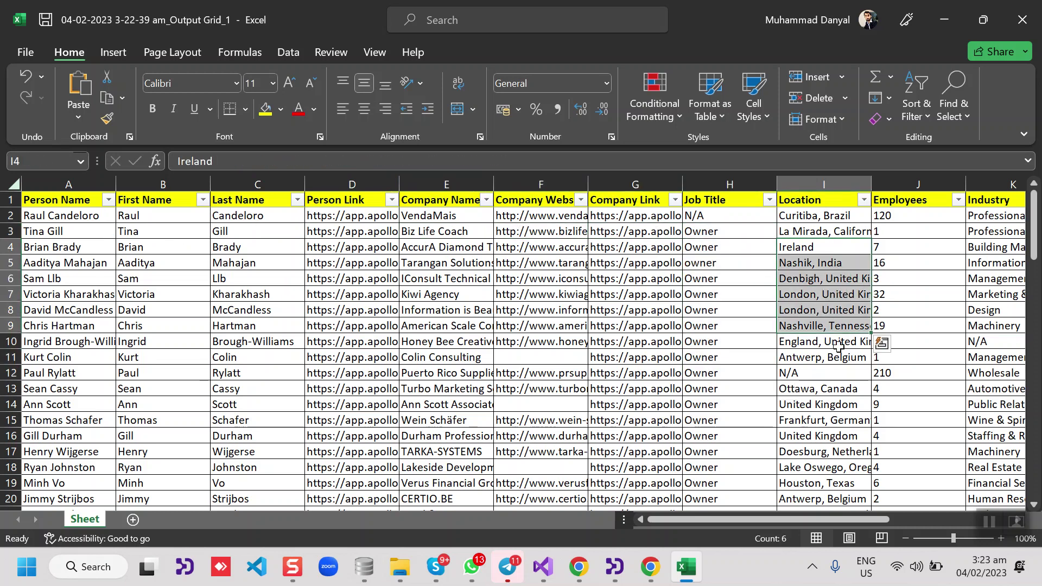
left_click_drag(814, 519, 847, 520)
left_click(715, 265)
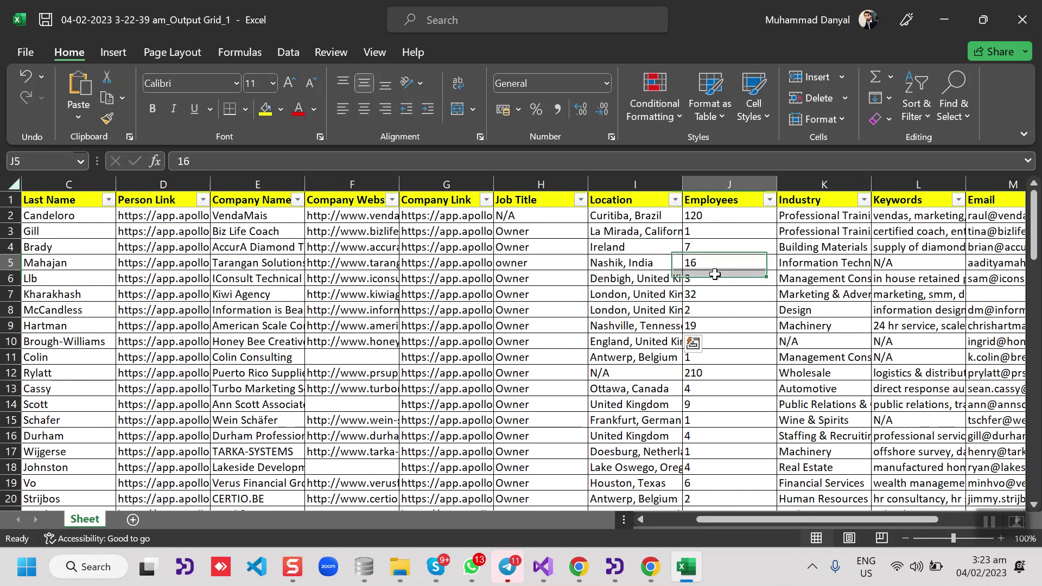
left_click_drag(715, 265, 720, 389)
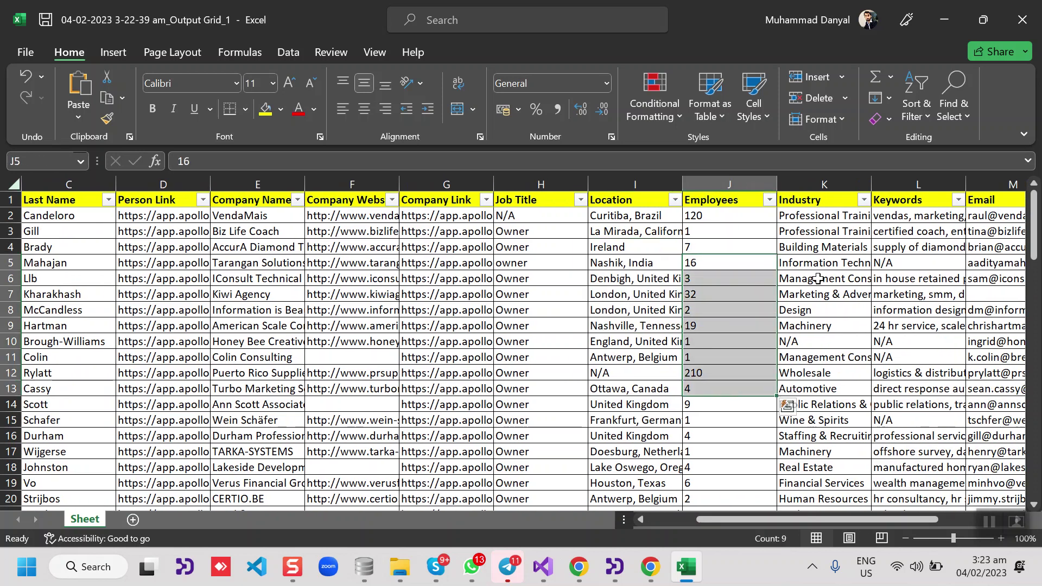
left_click_drag(817, 279, 823, 375)
Check keywords, emails (M6:M14) and LinkedIn URLs (O6:O15), then minimise Excel
left_click_drag(896, 279, 904, 405)
left_click_drag(994, 279, 1006, 405)
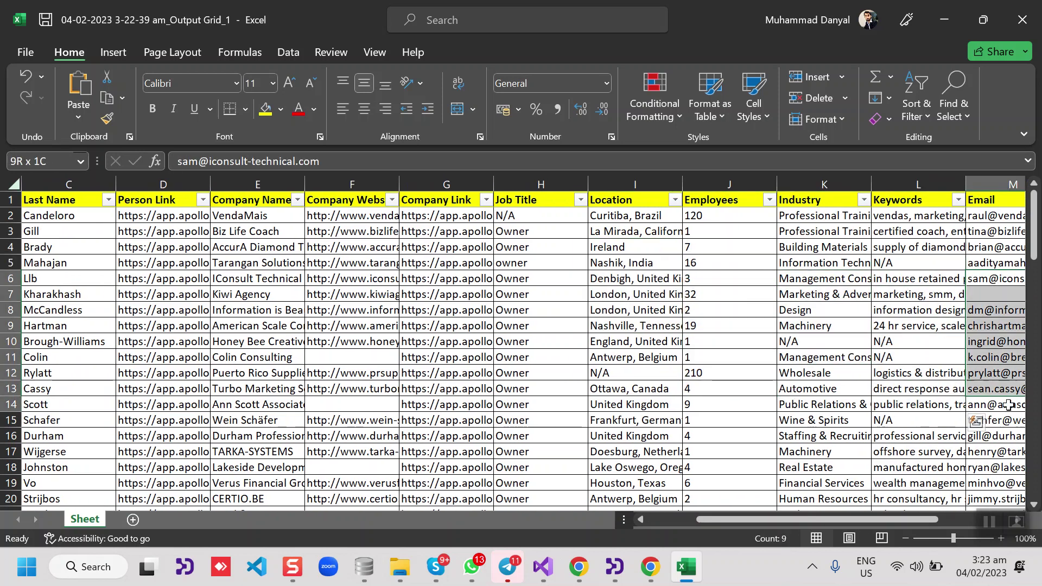
left_click_drag(870, 519, 956, 521)
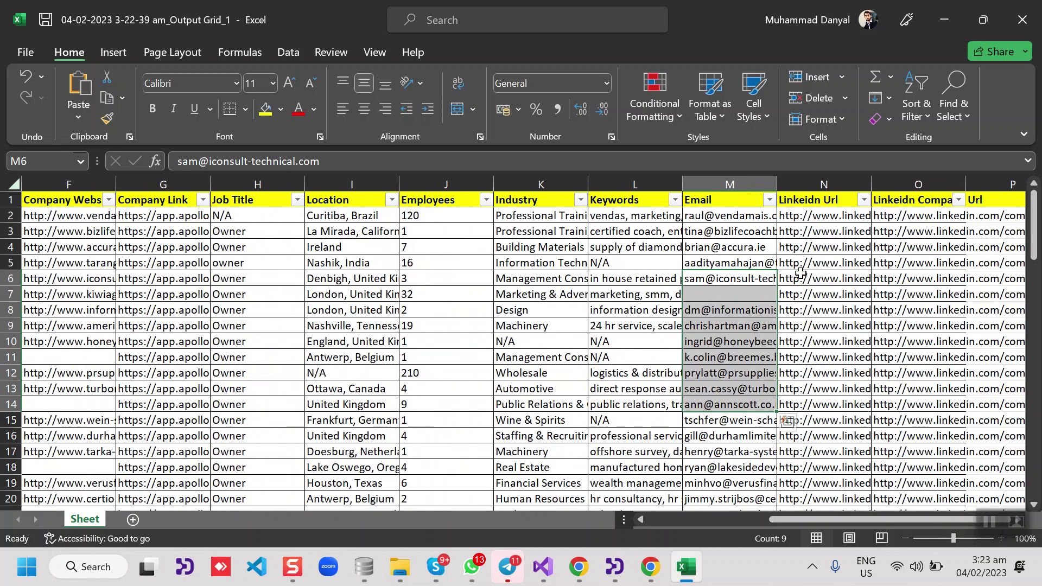
left_click_drag(822, 279, 824, 405)
left_click_drag(919, 279, 955, 421)
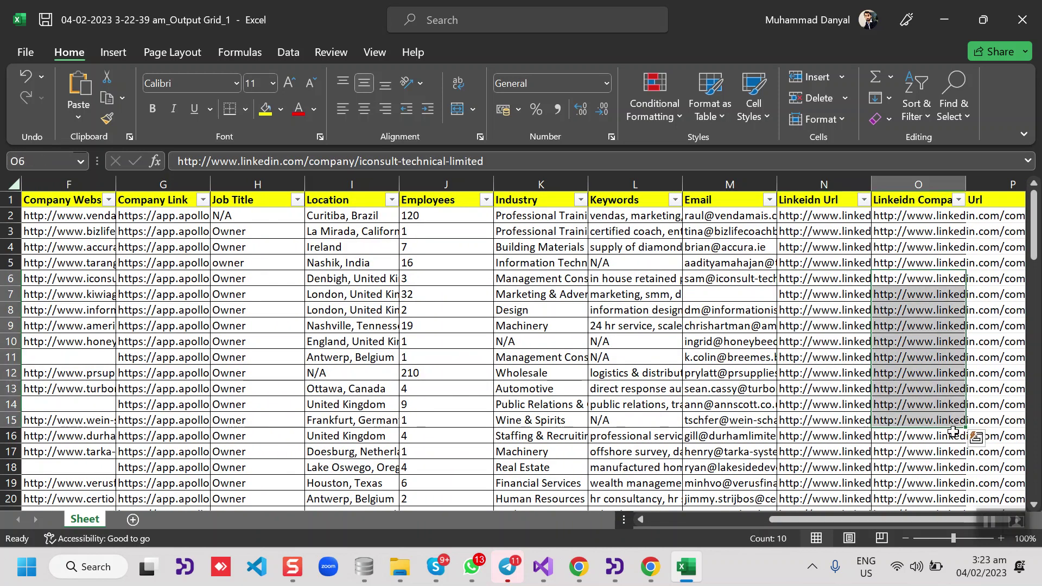
scroll(887, 468, "down", 5)
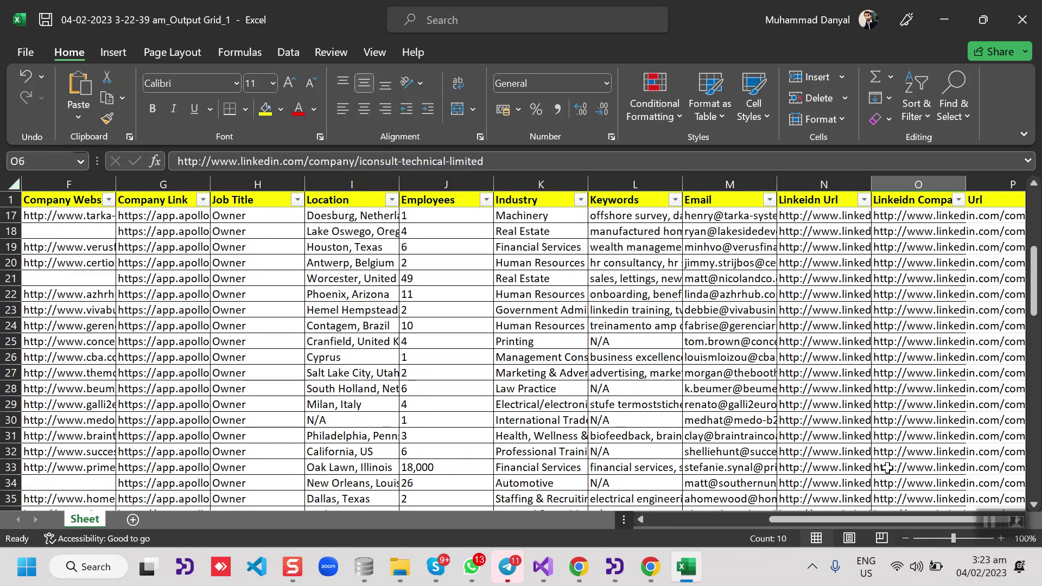
scroll(887, 467, "down", 8)
scroll(887, 467, "down", 8)
scroll(888, 467, "down", 8)
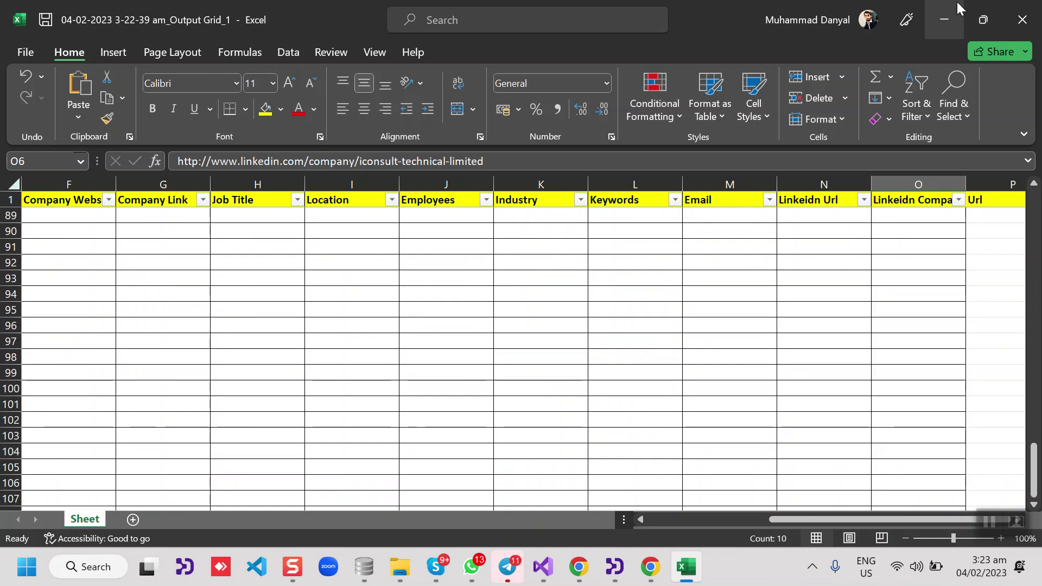
left_click(945, 19)
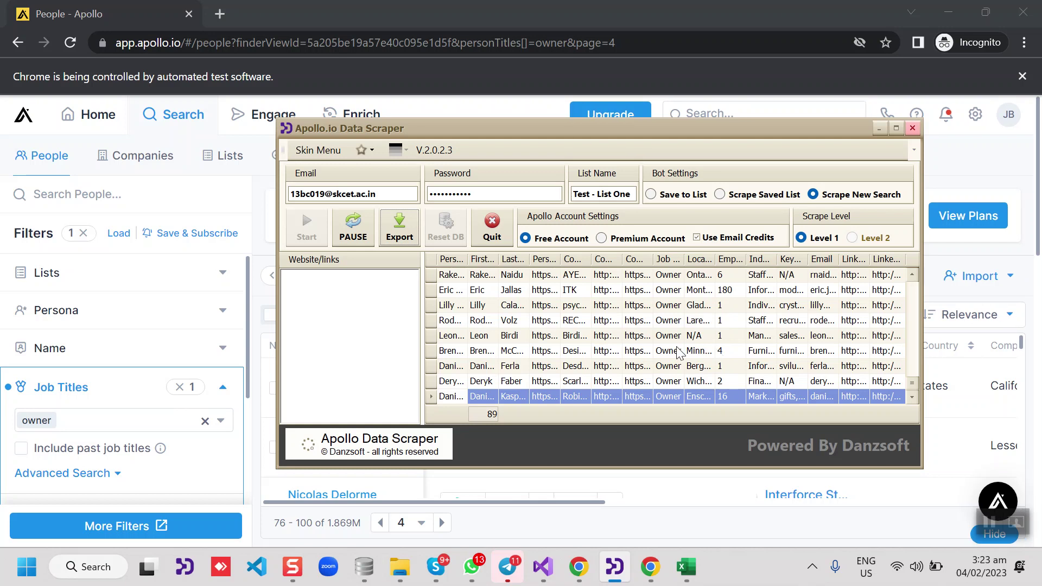
Pause scraping, move the scraper window up and right, then resume scraping
left_click(351, 237)
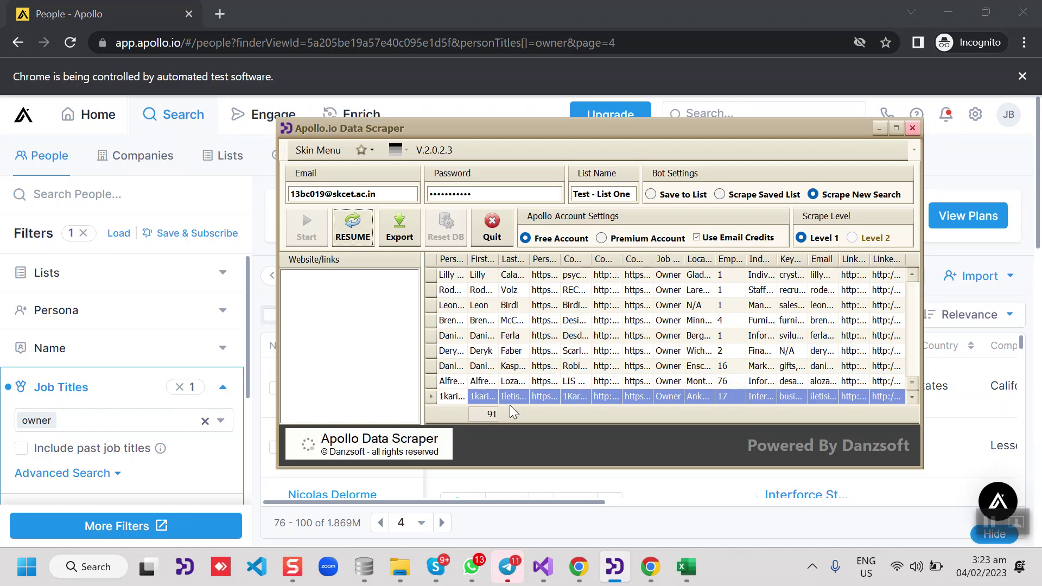
left_click_drag(508, 146, 612, 82)
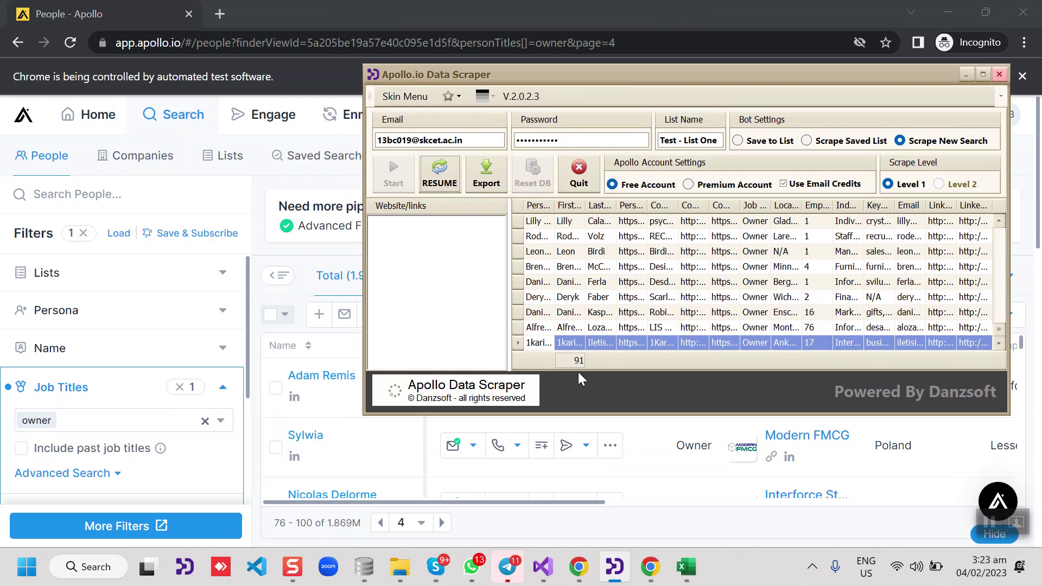
left_click(440, 183)
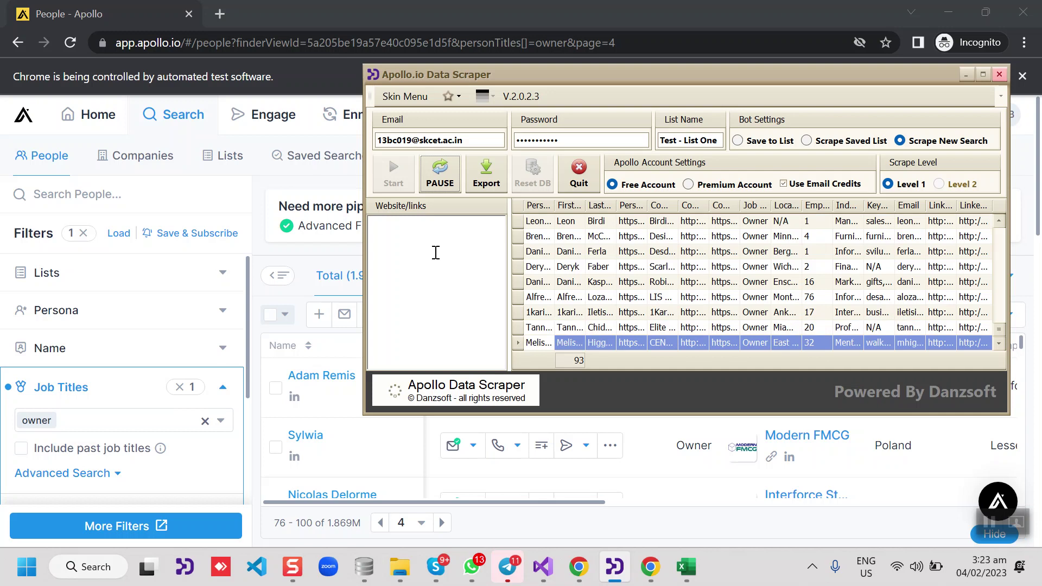
Move the Apollo.io Data Scraper window down and to the left
left_click_drag(659, 77, 515, 127)
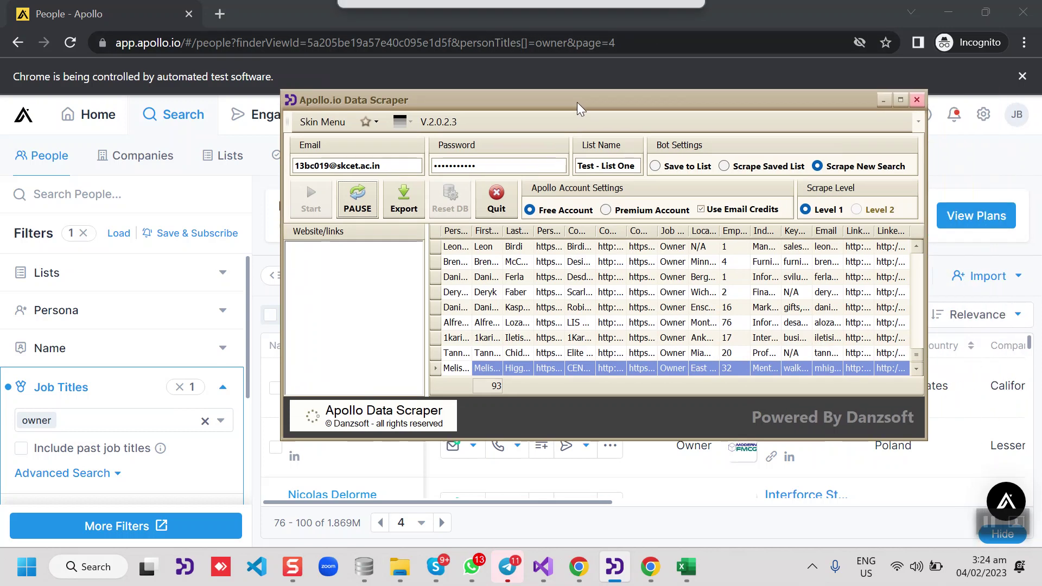